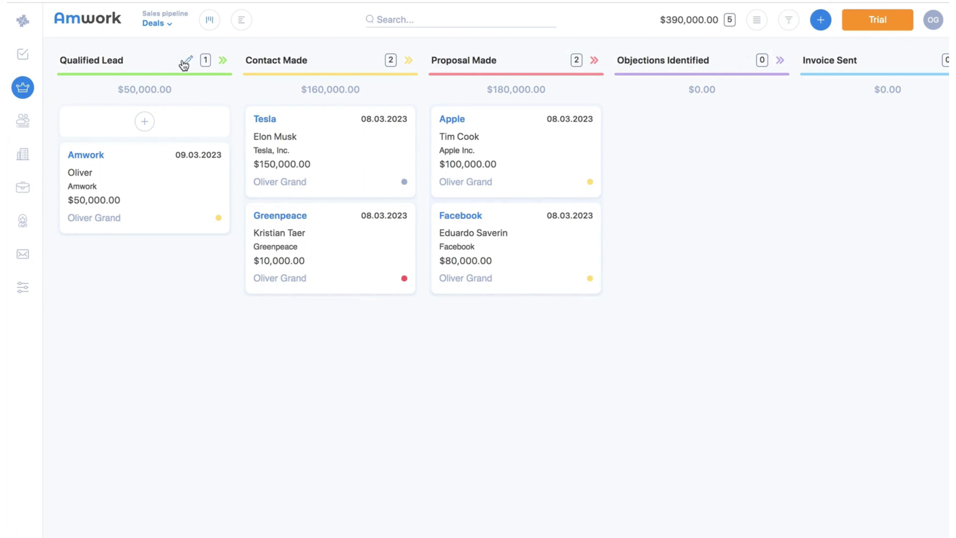
Add an empty text field named 'Description' to the Amwork deal's details
left_click(85, 156)
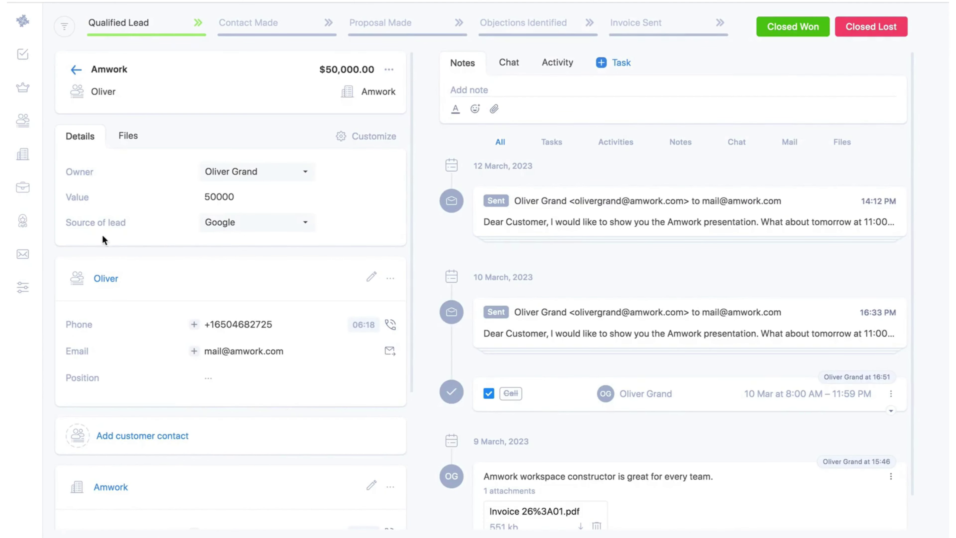
left_click(205, 327)
left_click(372, 135)
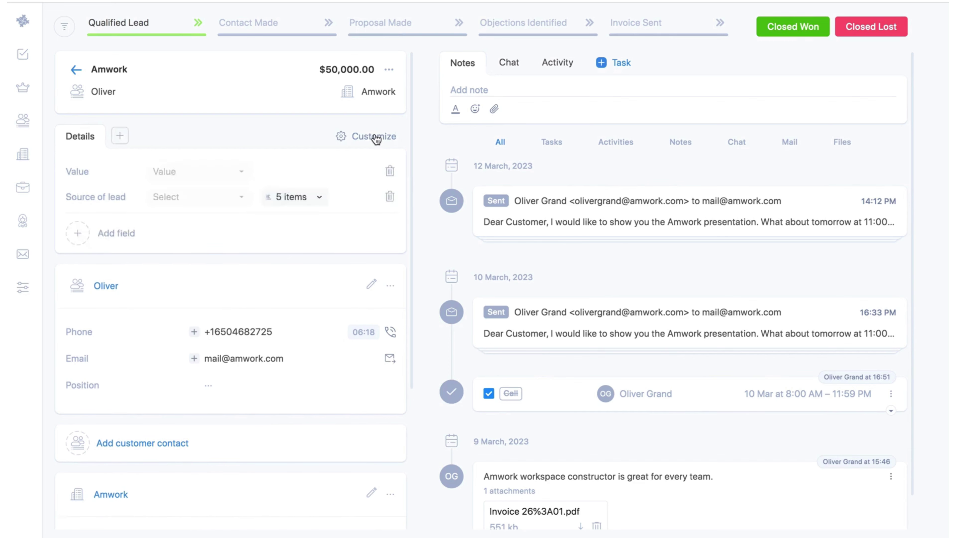
left_click(117, 237)
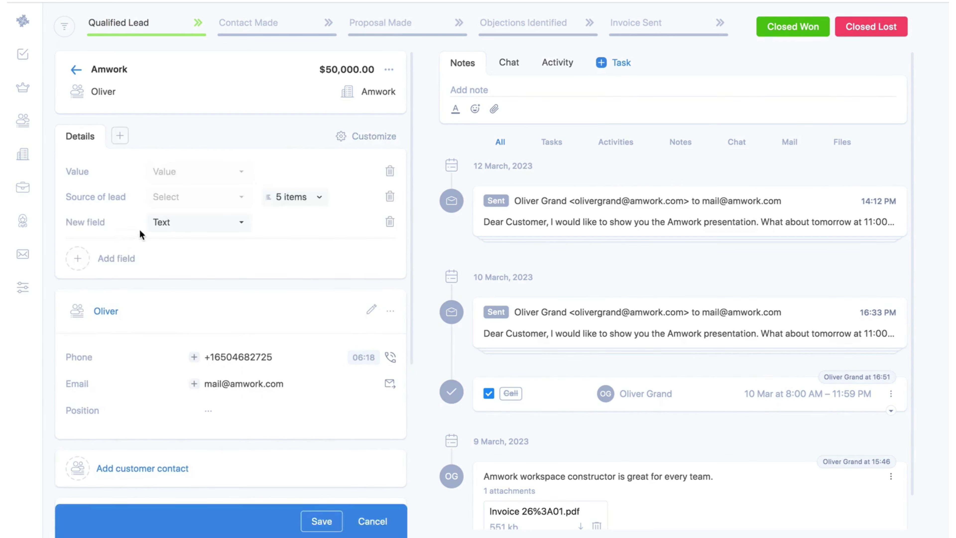
left_click(121, 225)
type("Description")
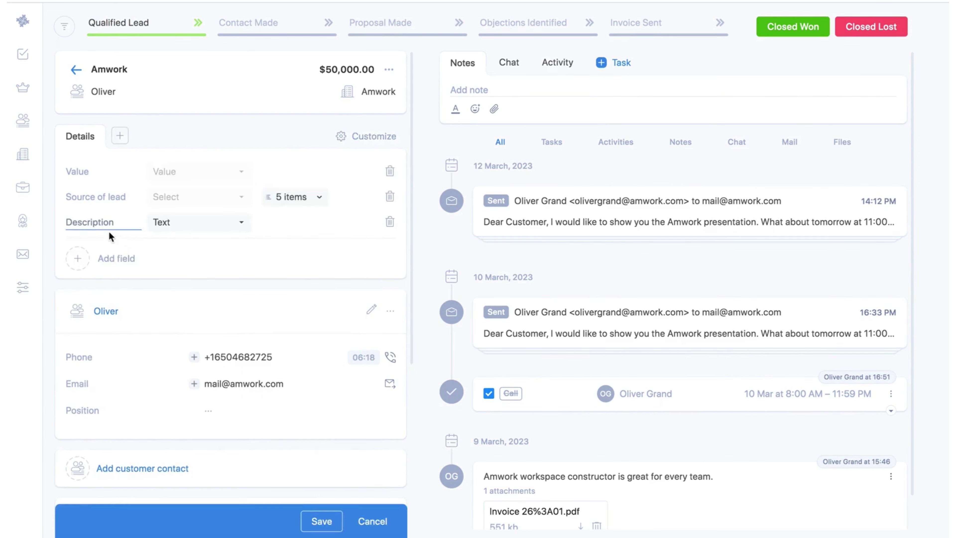
left_click(318, 521)
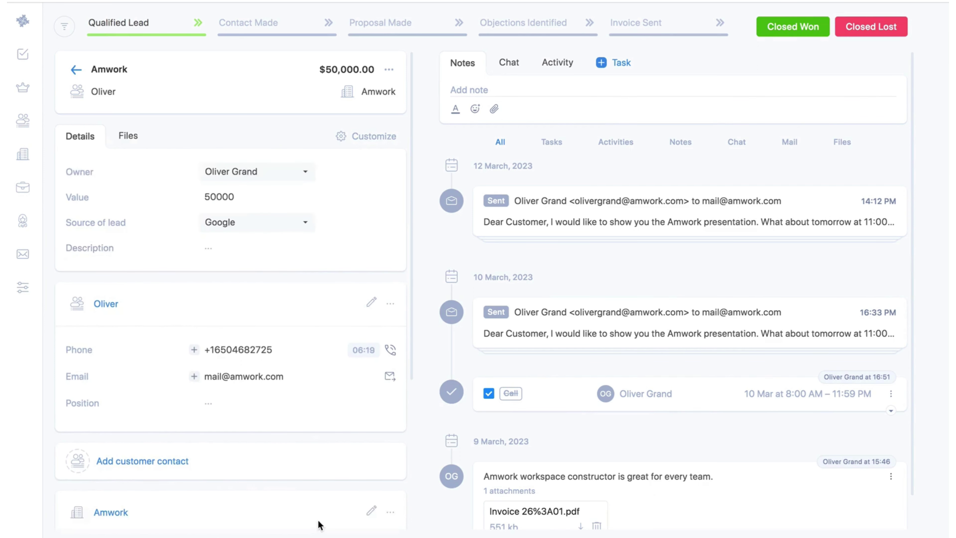
Send the deal's contact an email with subject 'Presentation', then expand and collapse it in the timeline
scroll(152, 401, "down", 5)
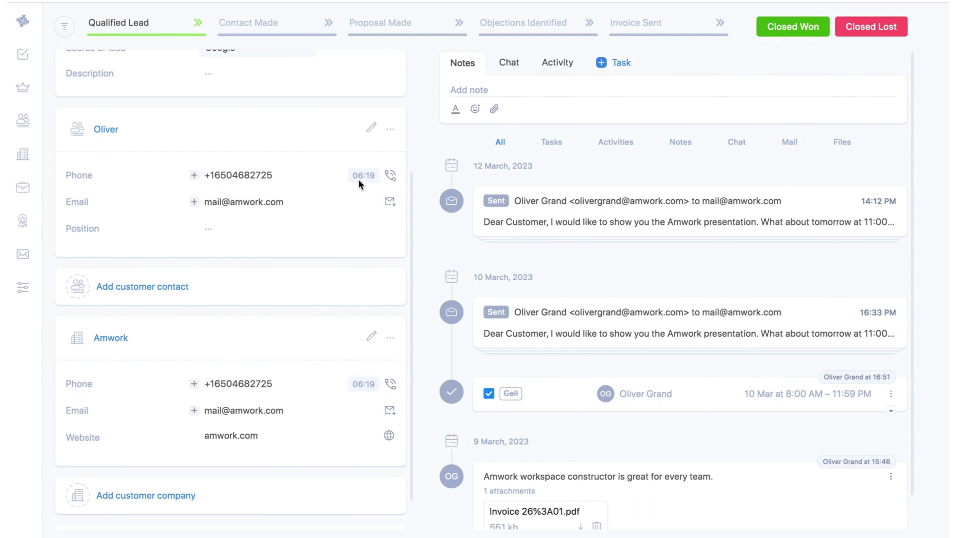
left_click(390, 201)
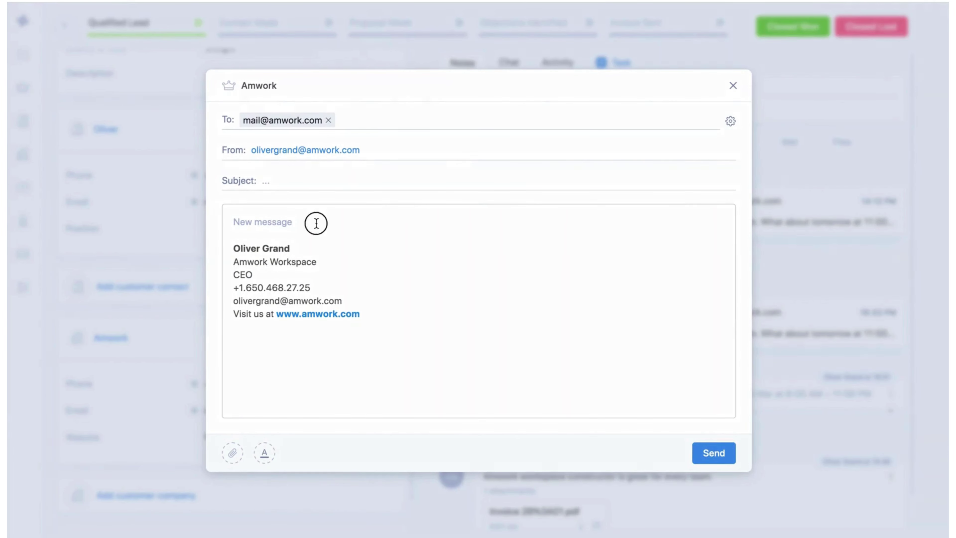
left_click(241, 184)
type("Presentation")
left_click(707, 455)
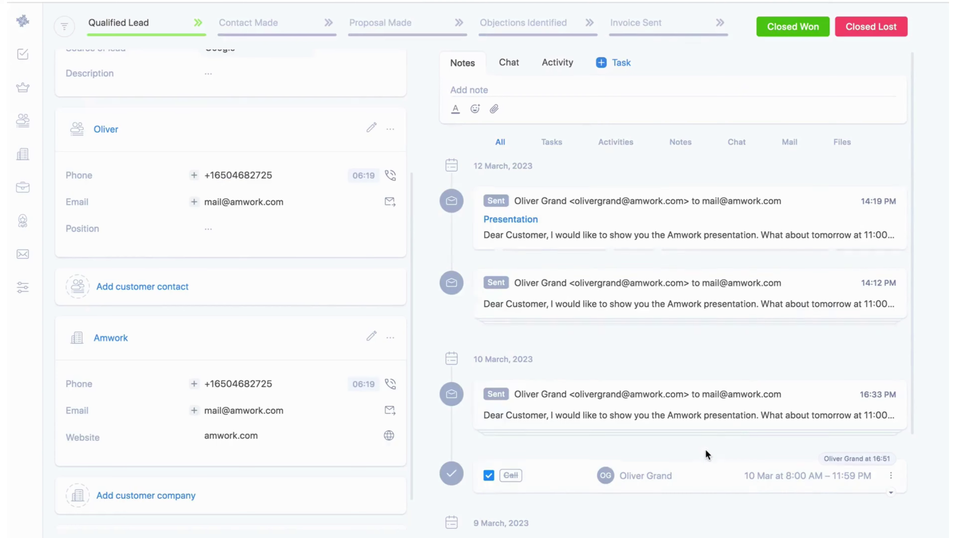
left_click(596, 208)
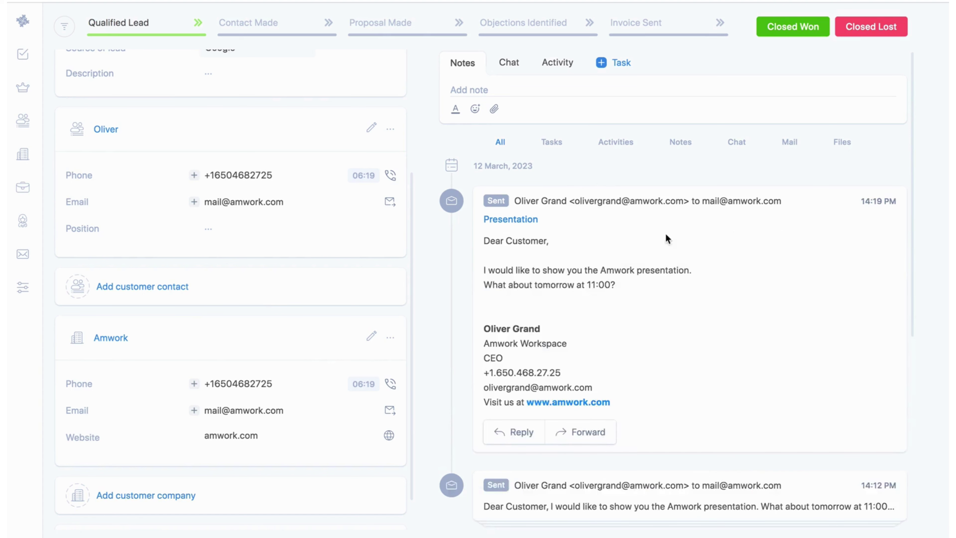
left_click(632, 208)
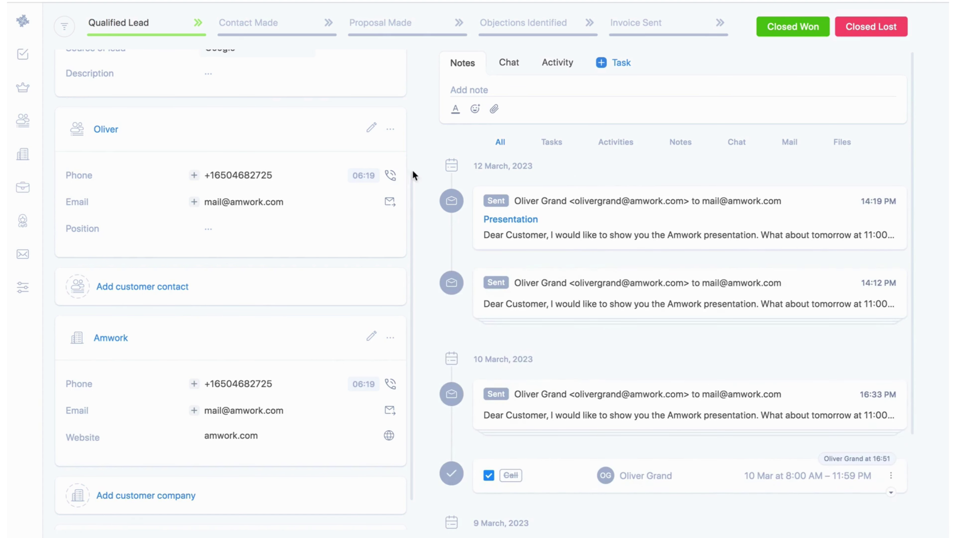
scroll(267, 155, "up", 5)
Check the deal's files, then log a Call activity for 12 March from the Activity panel
left_click(129, 141)
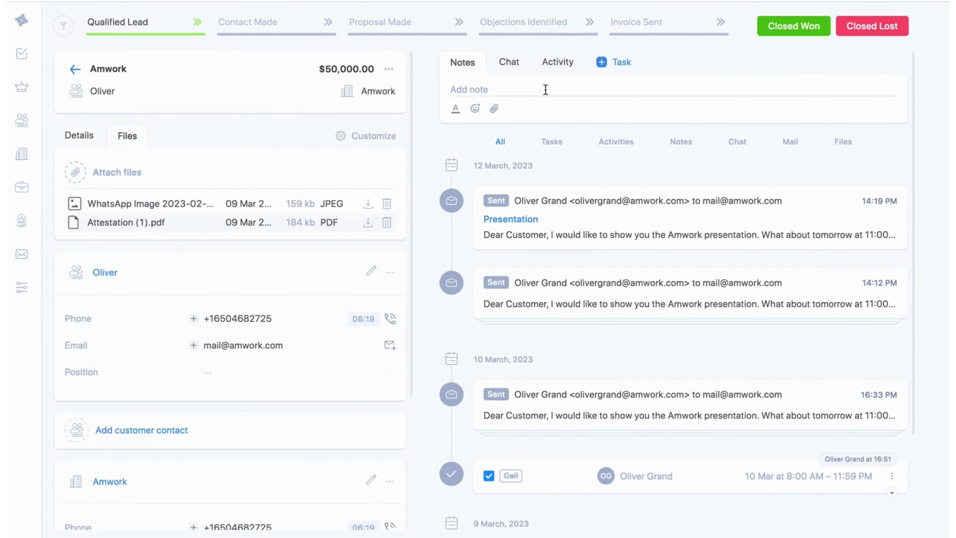
left_click(508, 63)
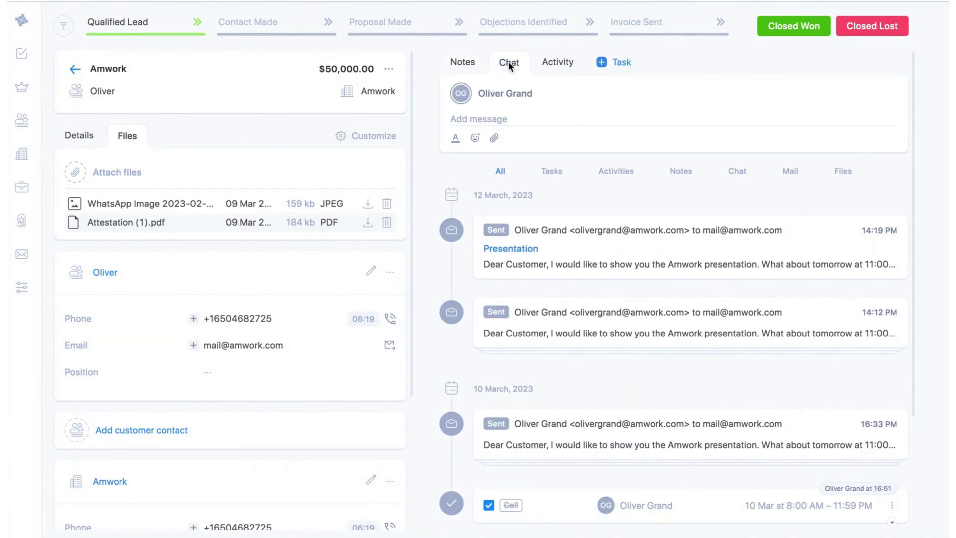
left_click(554, 64)
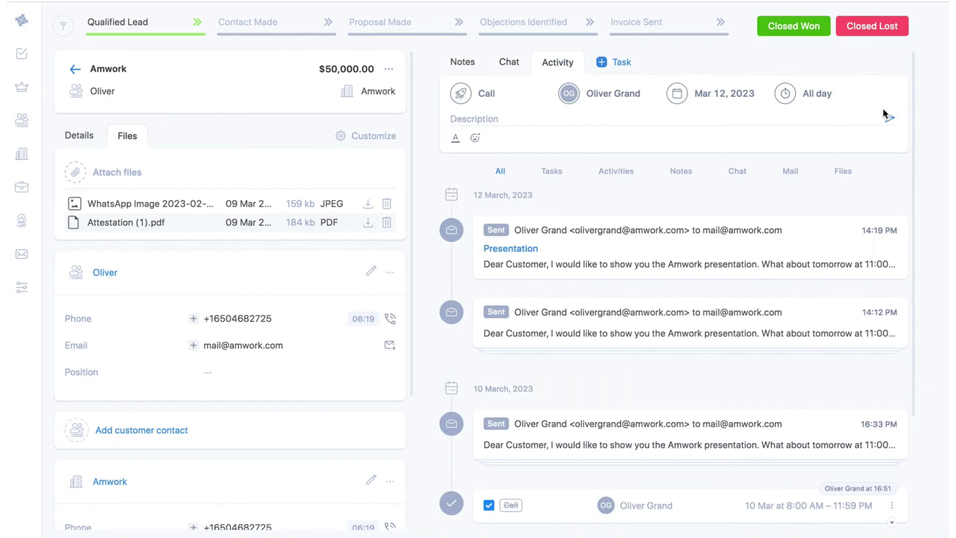
left_click(889, 118)
Open a new task form for the deal and cancel it without saving
left_click(625, 67)
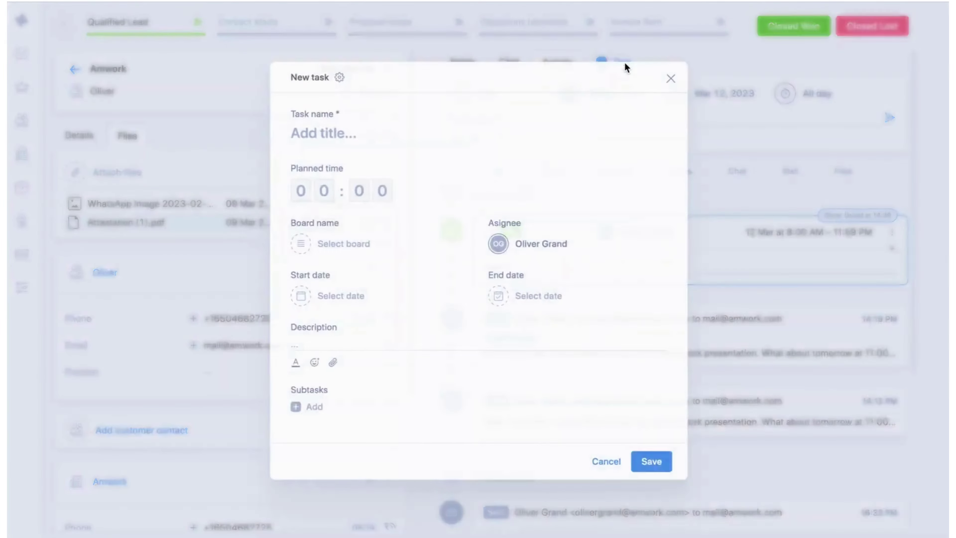
left_click(676, 72)
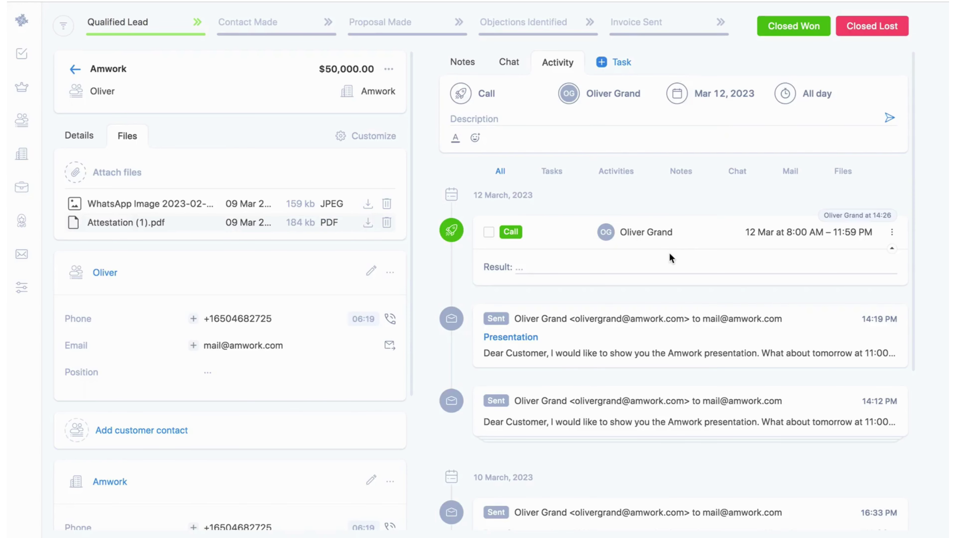
scroll(669, 255, "down", 6)
scroll(670, 258, "up", 6)
Mark the deal as won and start a new project named 'Create a new website'
left_click(799, 33)
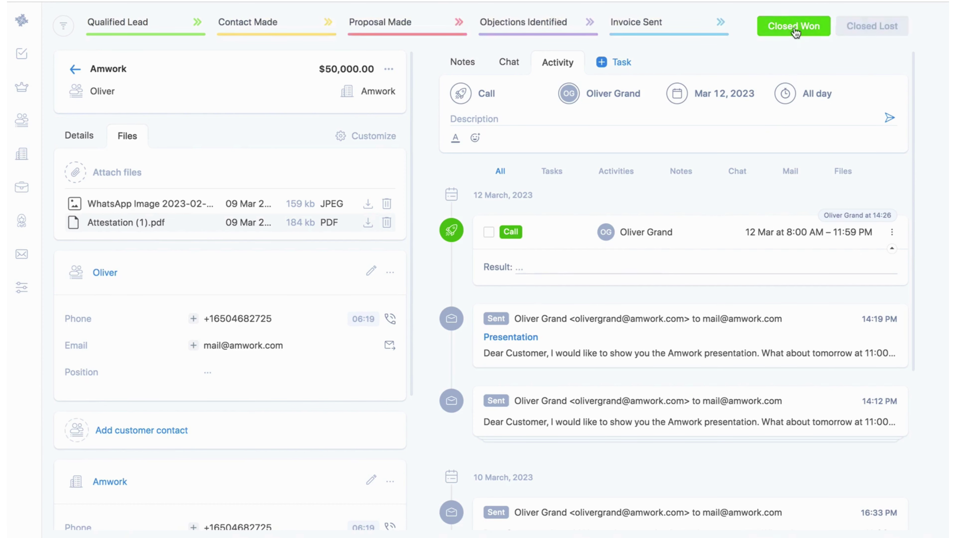
scroll(319, 250, "down", 5)
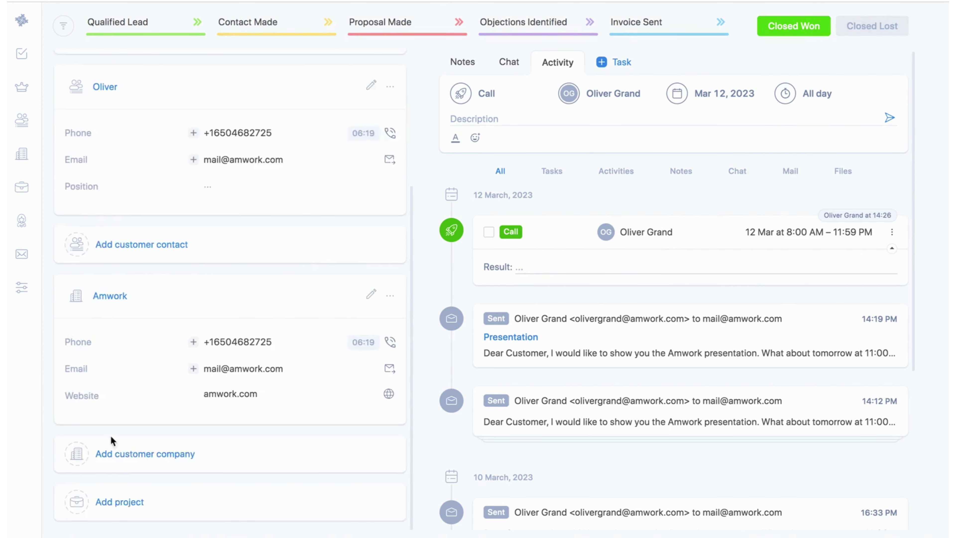
left_click(122, 503)
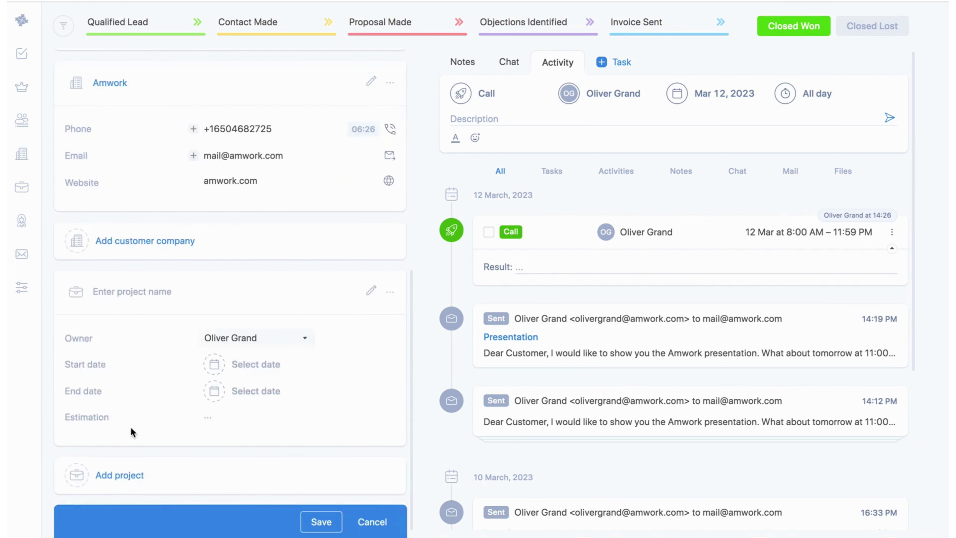
left_click(117, 291)
type("Create a new website")
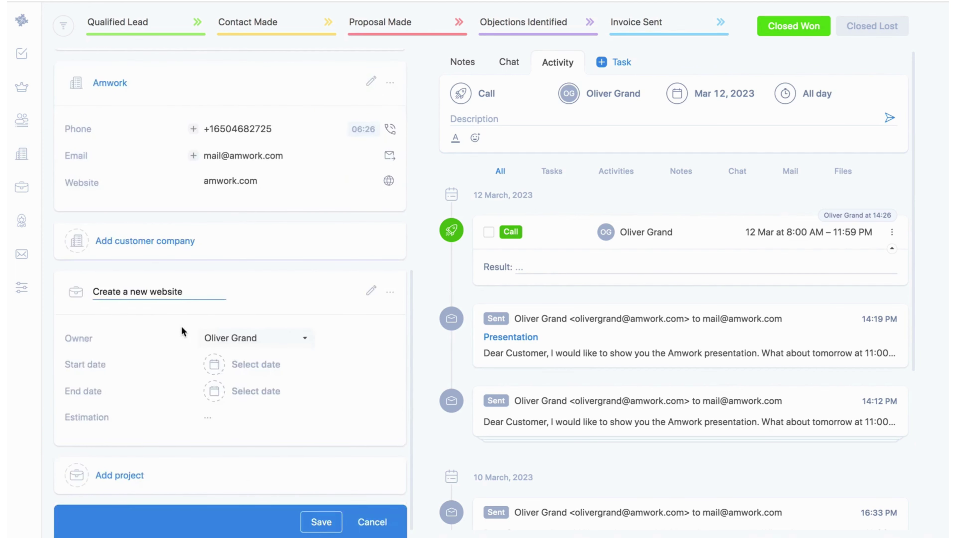
key("Return")
left_click(221, 338)
left_click(222, 391)
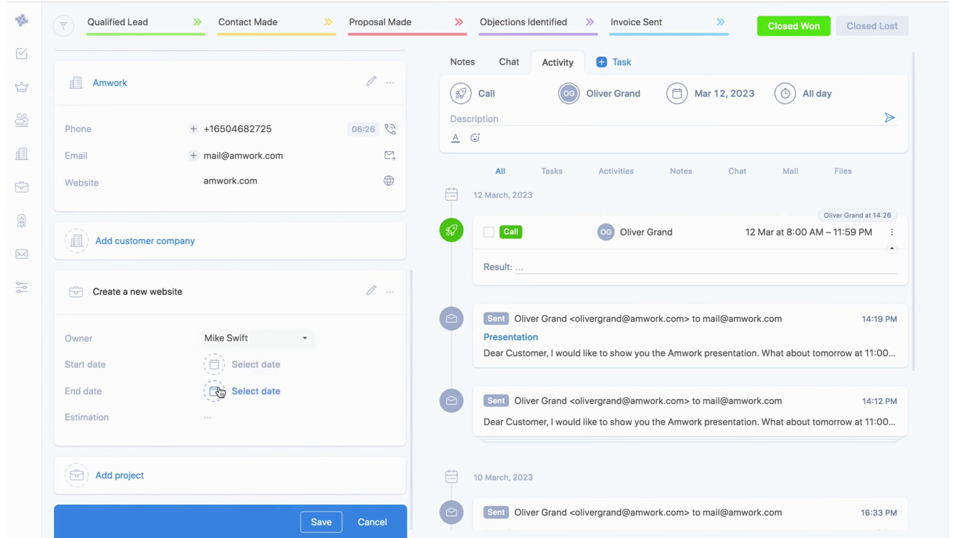
left_click(246, 372)
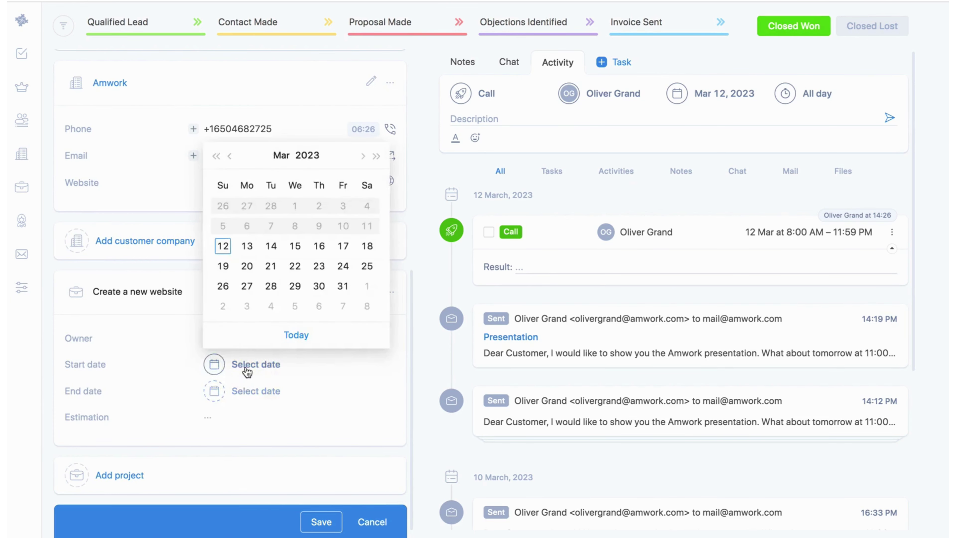
left_click(224, 268)
left_click(246, 398)
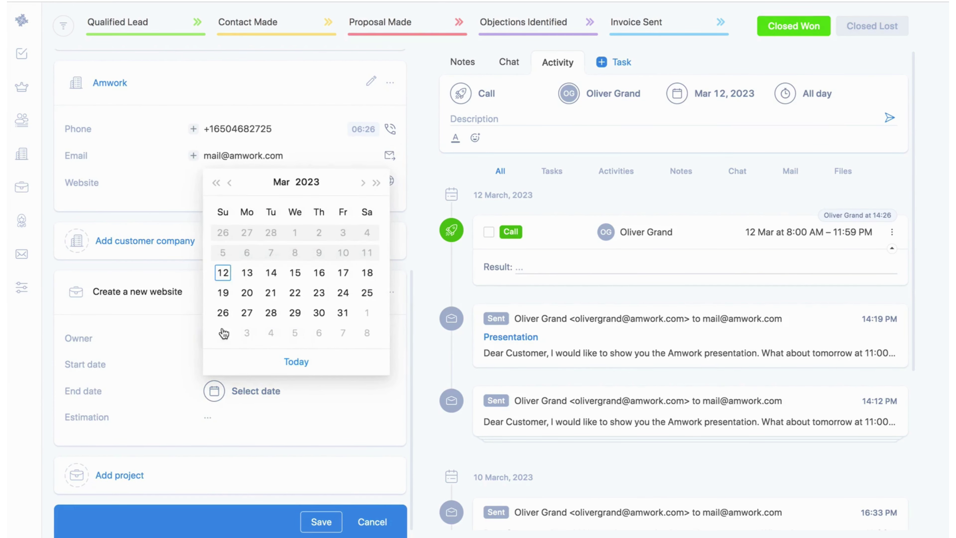
left_click(223, 293)
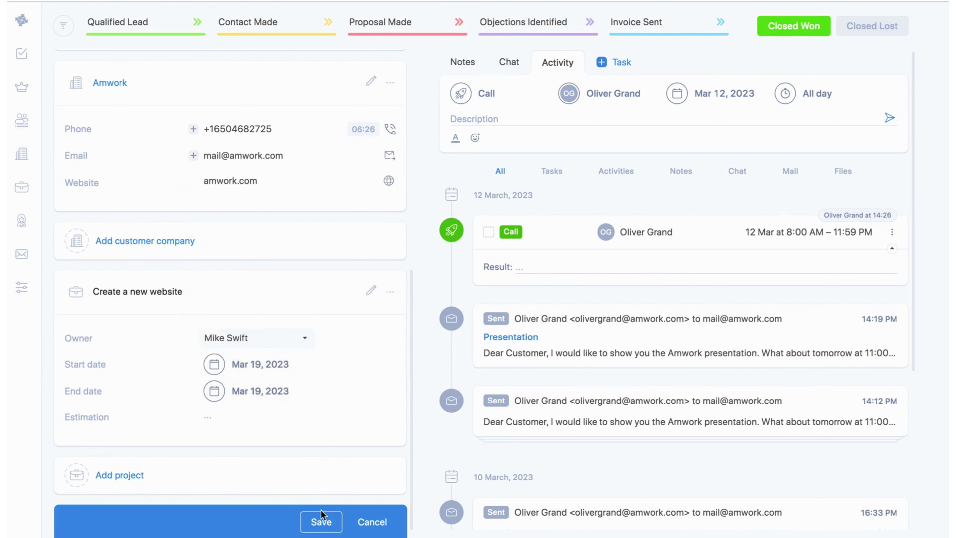
left_click(321, 522)
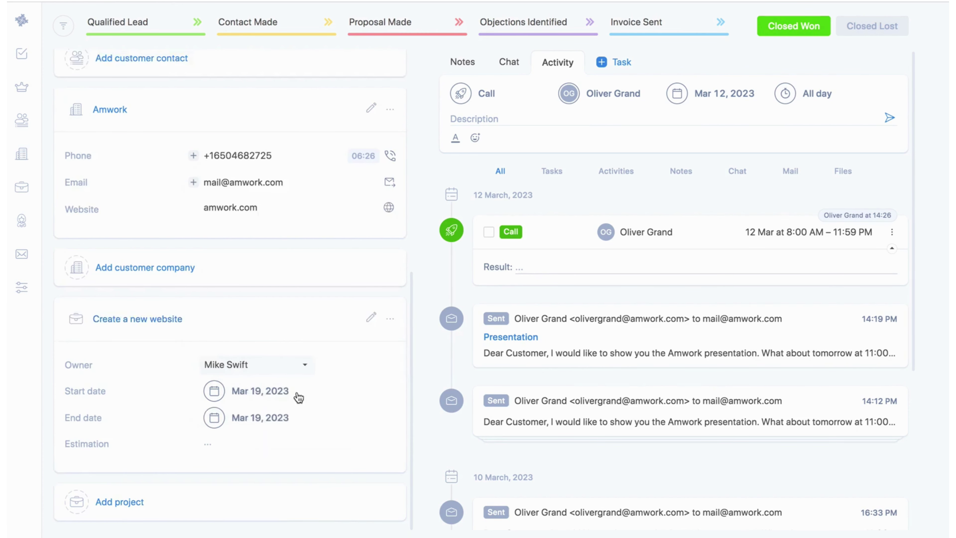
In the Create a new website project, start a task and toggle its form fields off and on
left_click(21, 187)
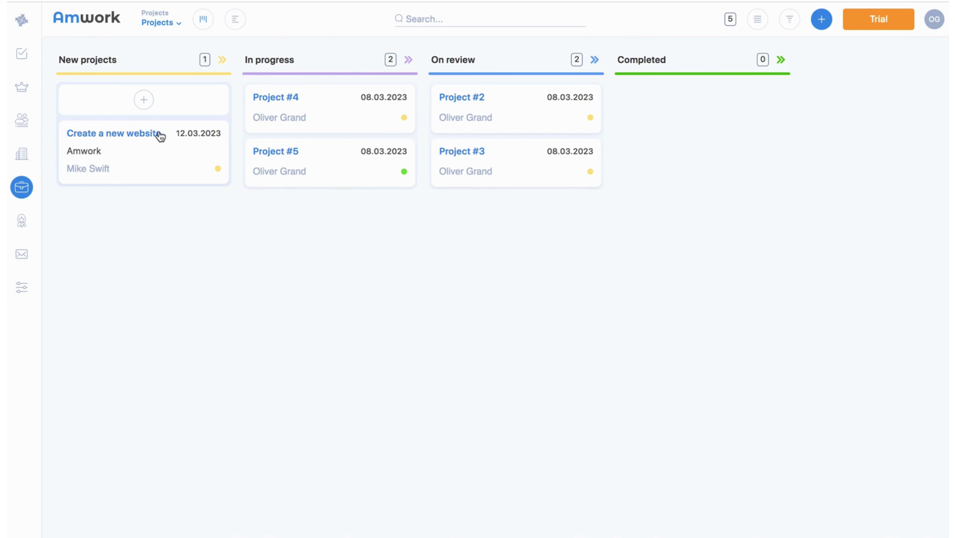
left_click(148, 134)
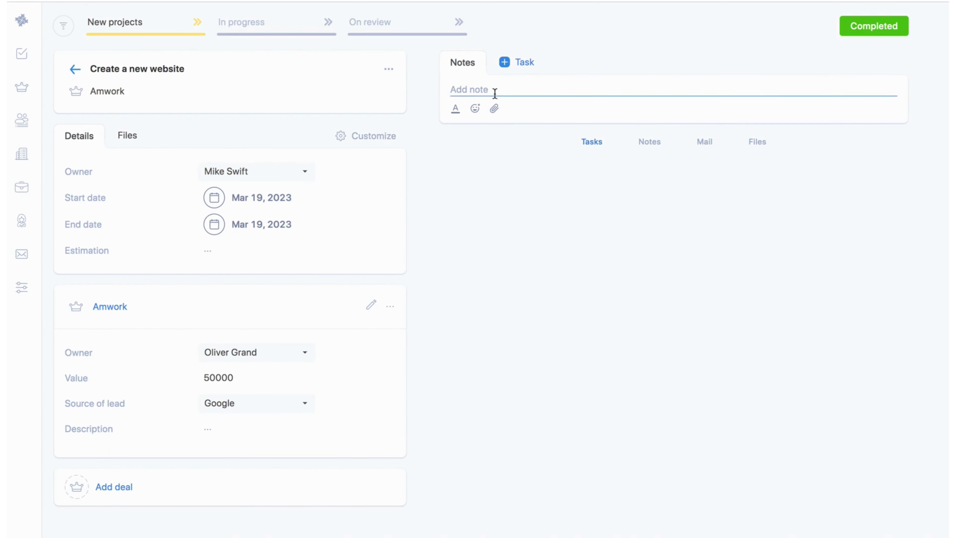
left_click(511, 66)
left_click(334, 70)
left_click(339, 99)
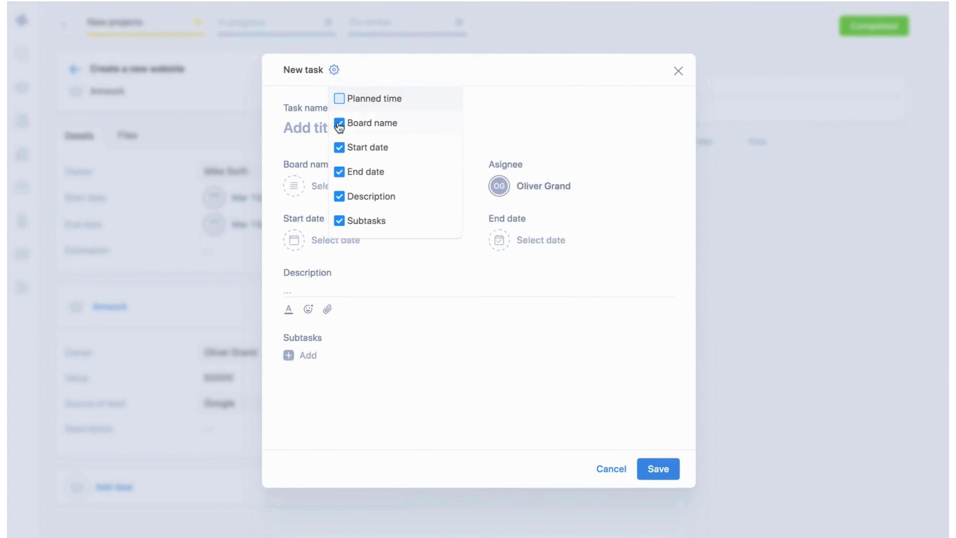
left_click(339, 123)
left_click(338, 149)
left_click(338, 148)
left_click(341, 125)
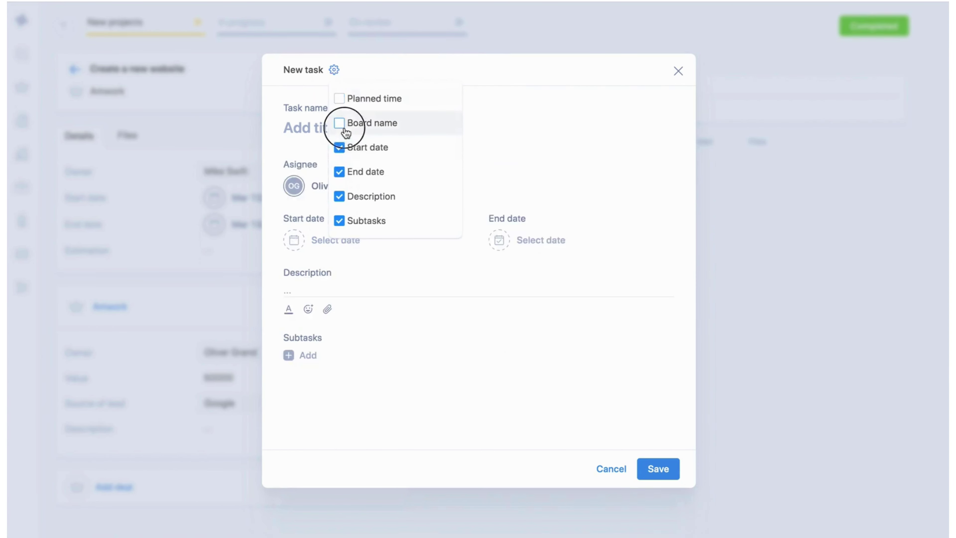
left_click(345, 100)
left_click(363, 78)
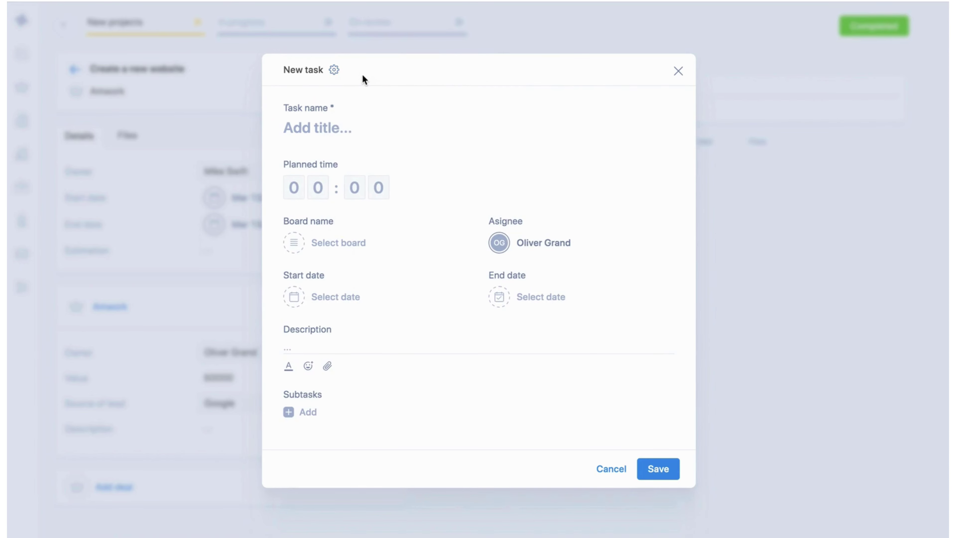
left_click(338, 128)
type("Design a website")
left_click(317, 186)
type("8")
left_click(323, 244)
left_click(324, 297)
left_click(543, 242)
left_click(523, 297)
Date the Design a website task from Mar 13 to Mar 20 and save it
left_click(335, 296)
left_click(299, 414)
left_click(561, 505)
left_click(541, 296)
left_click(532, 434)
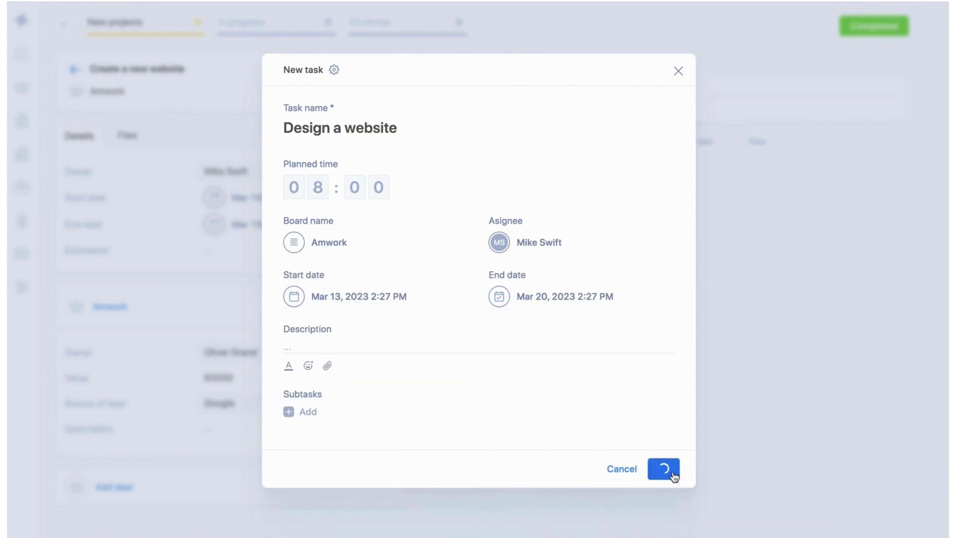
left_click(769, 505)
left_click(674, 475)
left_click(518, 62)
left_click(336, 127)
type("Make a website")
left_click(294, 204)
type("14")
left_click(331, 259)
left_click(325, 301)
left_click(527, 260)
left_click(524, 338)
left_click(662, 468)
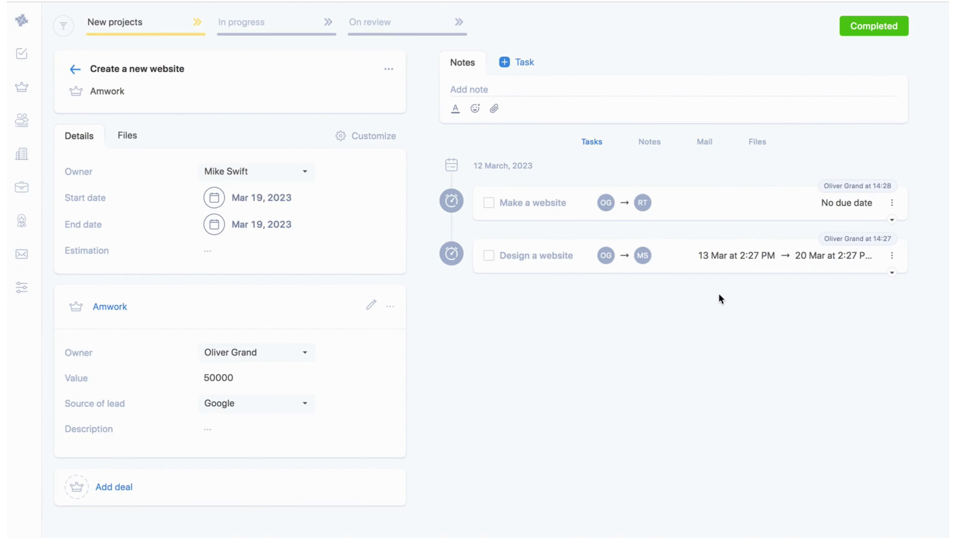
Open the Time board of tasks and glance at the task view list before closing it
left_click(21, 53)
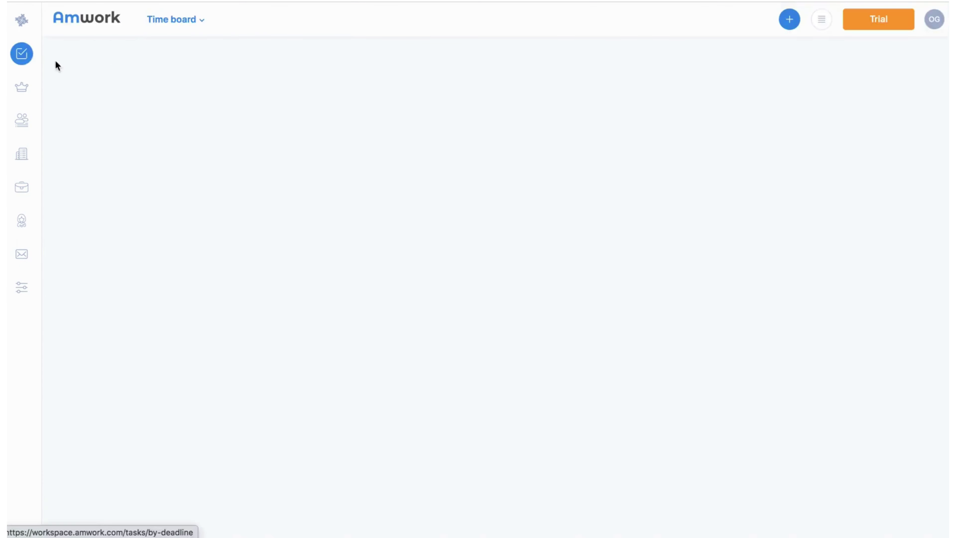
left_click(199, 26)
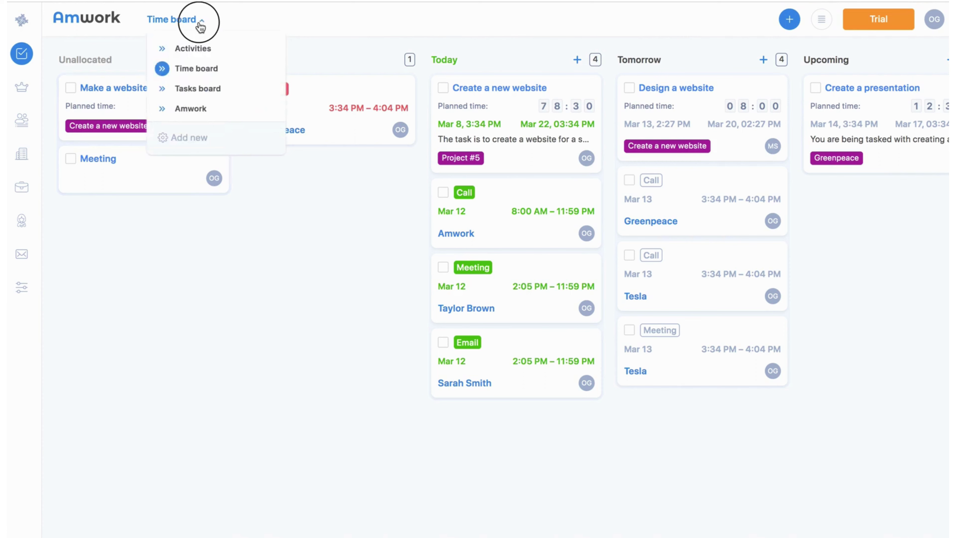
left_click(201, 26)
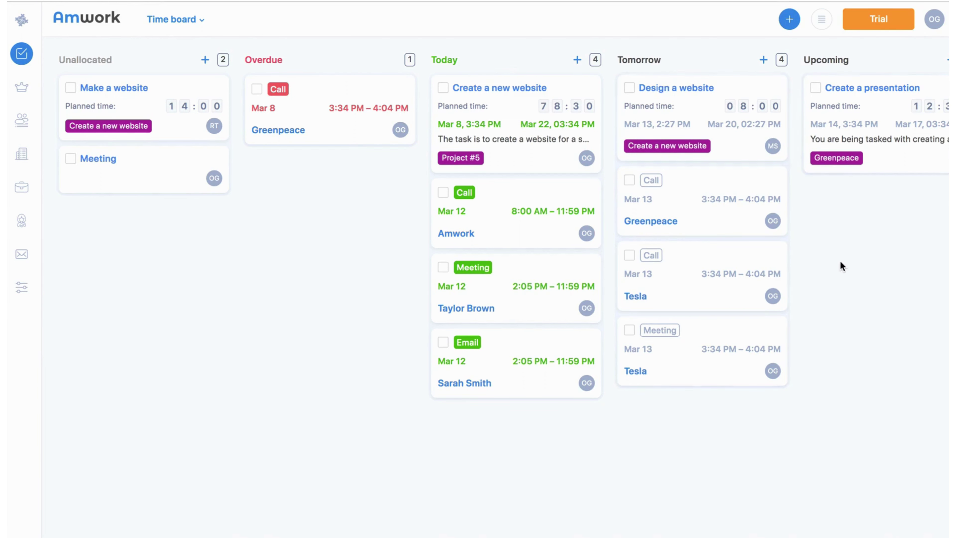
Switch the task view to the Activities board of calls, emails and meetings, then reopen the view list
left_click(201, 22)
left_click(201, 49)
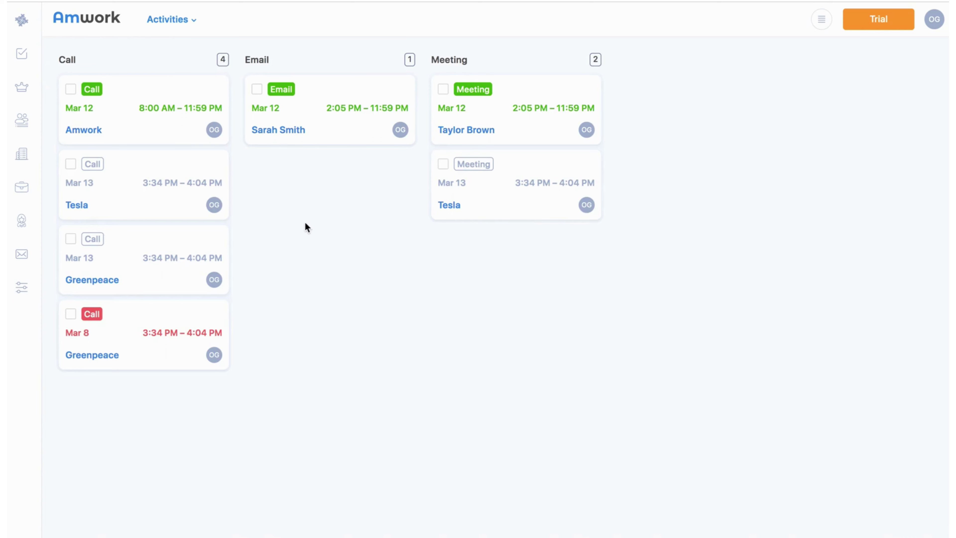
left_click(192, 23)
On the Amwork board, drag Make a website into In Progress, then open and close its card
left_click(193, 108)
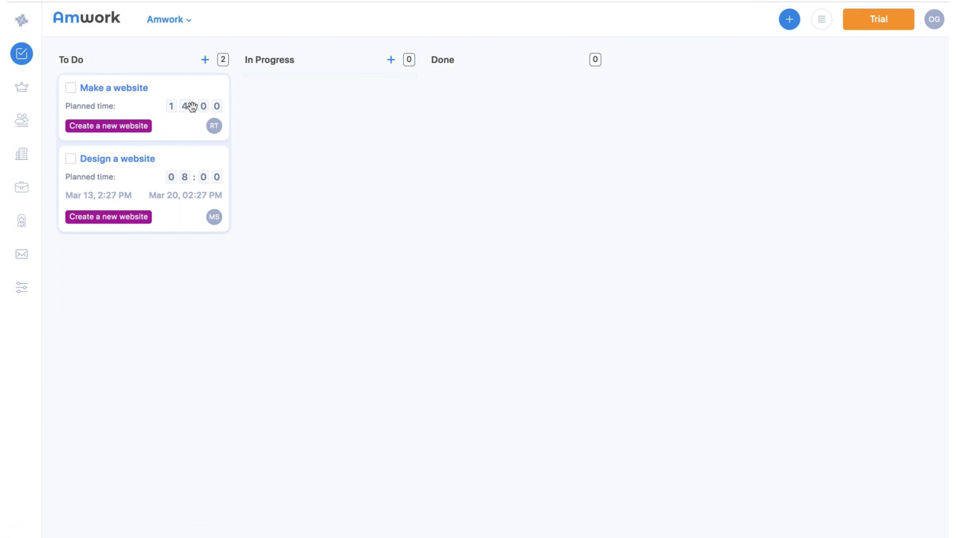
left_click_drag(179, 124, 312, 125)
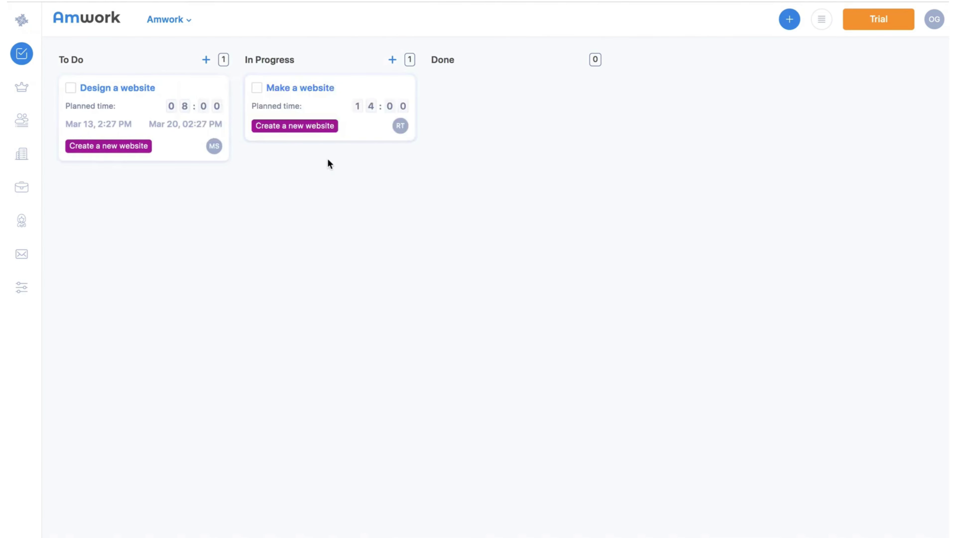
left_click(324, 91)
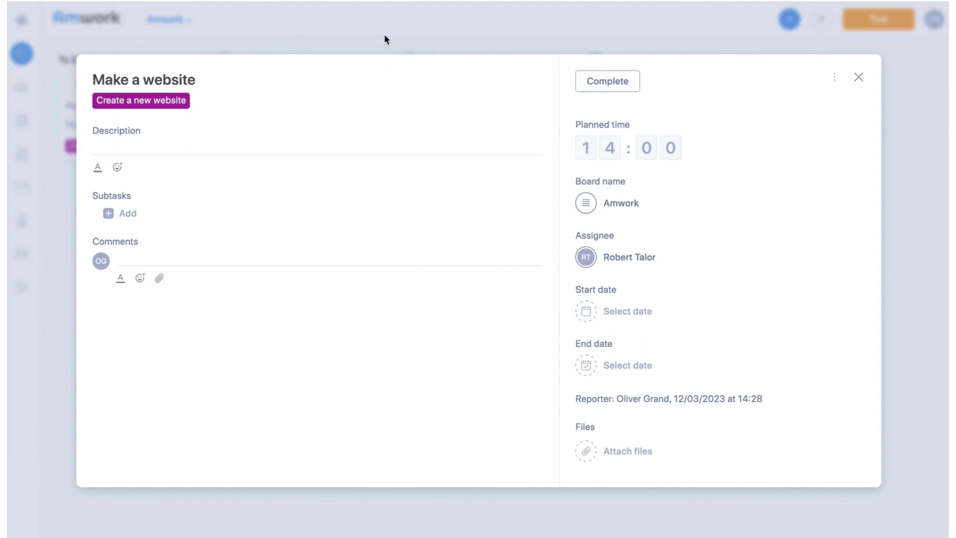
left_click(858, 79)
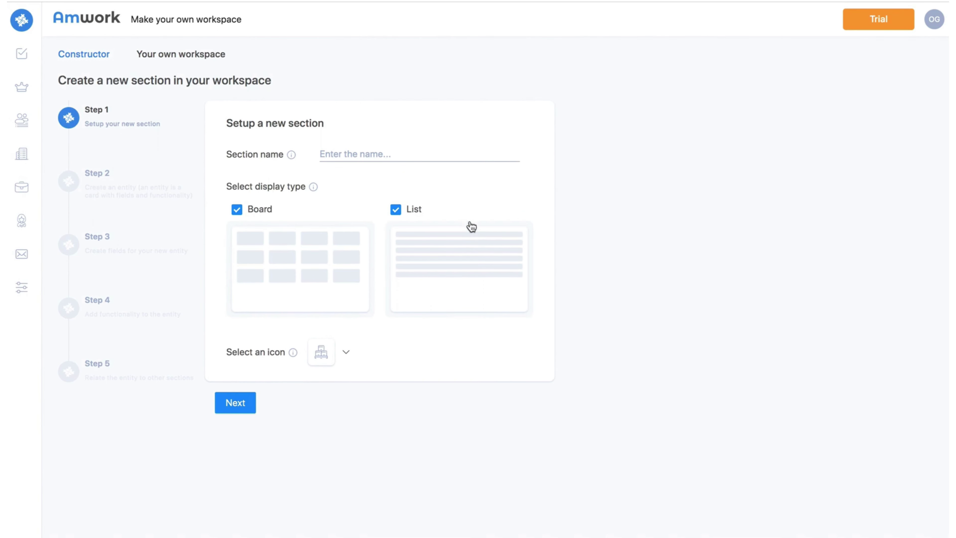
Name the new section 'Contractors' and give it a person icon
left_click(386, 155)
type("Contractors")
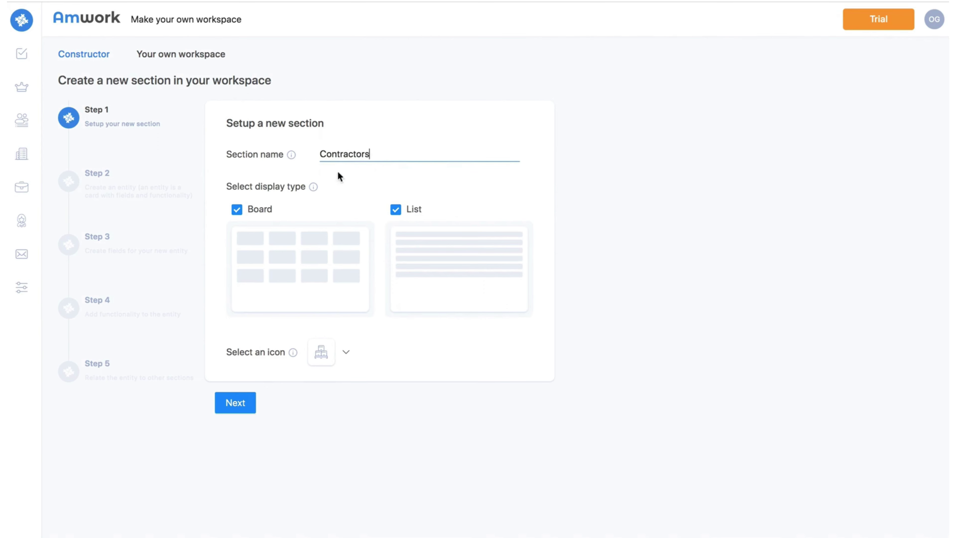
mouse_move(313, 191)
left_click(346, 356)
left_click(362, 389)
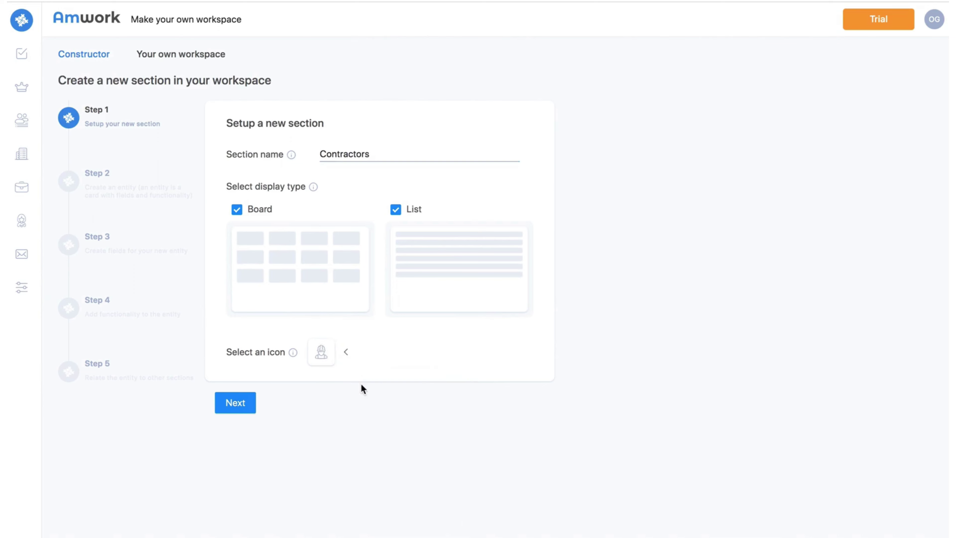
Make the entity a Contractor type with contact and company creation ticked, named 'Contractor's work'
left_click(242, 404)
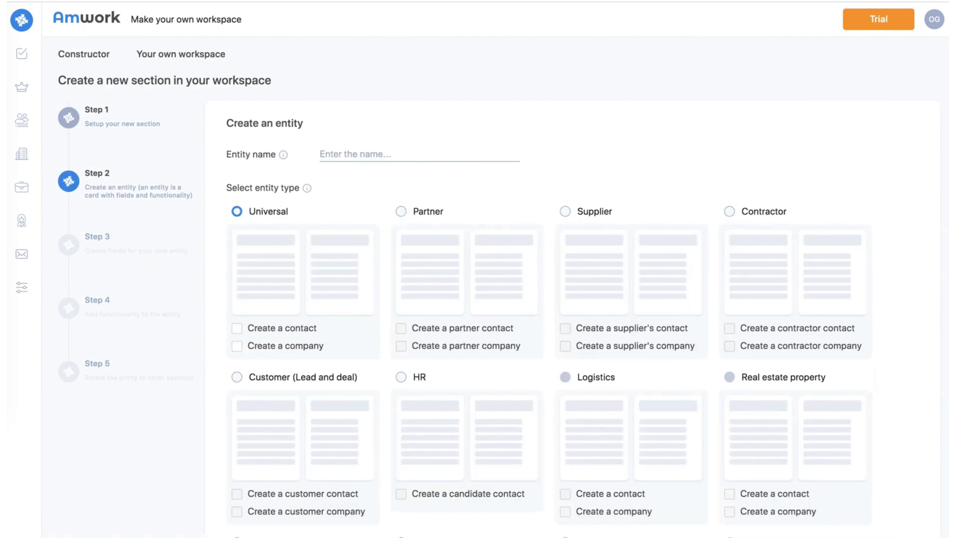
scroll(631, 154, "down", 5)
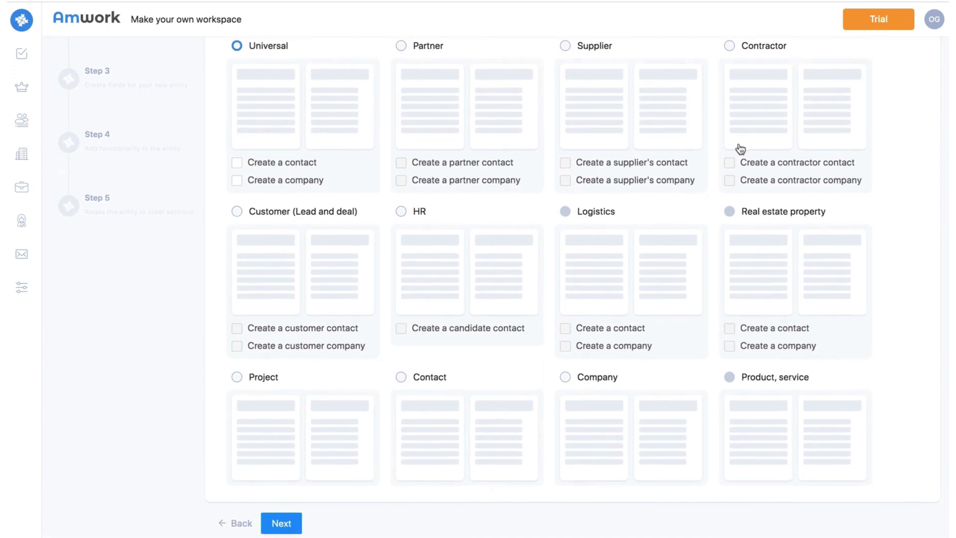
left_click(734, 48)
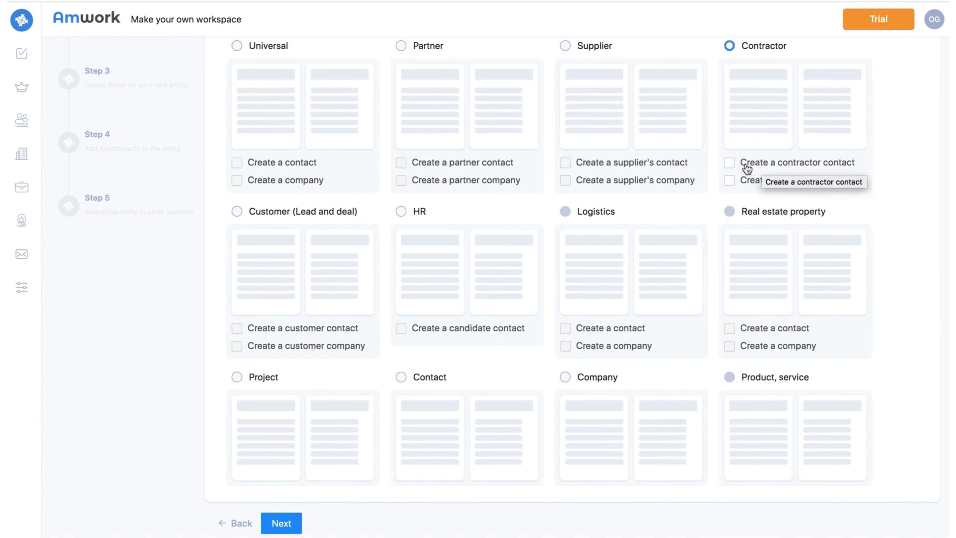
left_click(732, 165)
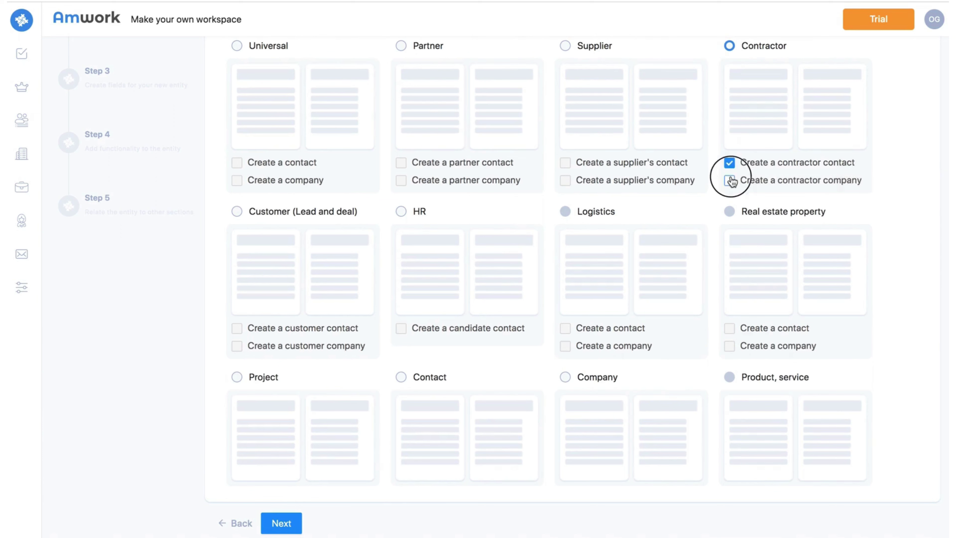
left_click(727, 181)
scroll(644, 189, "up", 5)
left_click(432, 154)
type("Contractor's work")
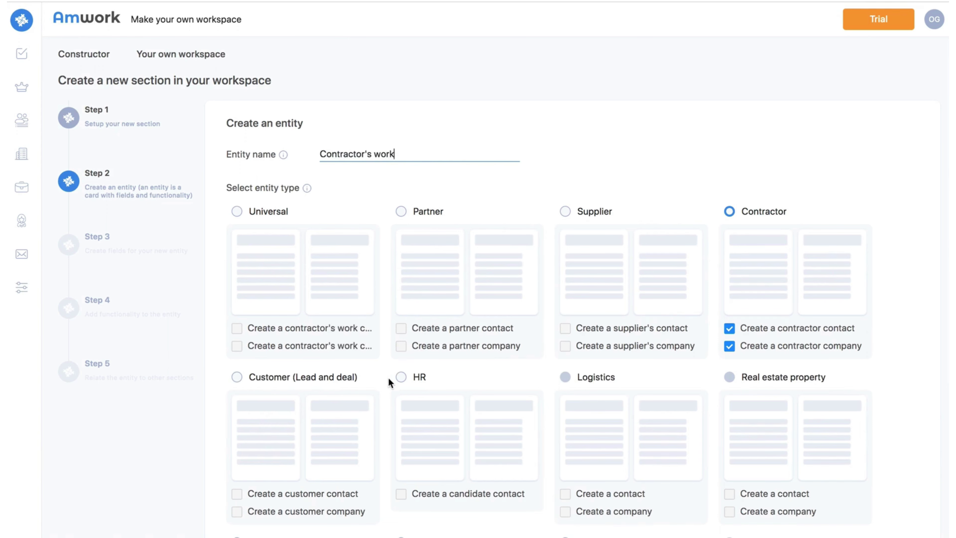
scroll(389, 379, "down", 5)
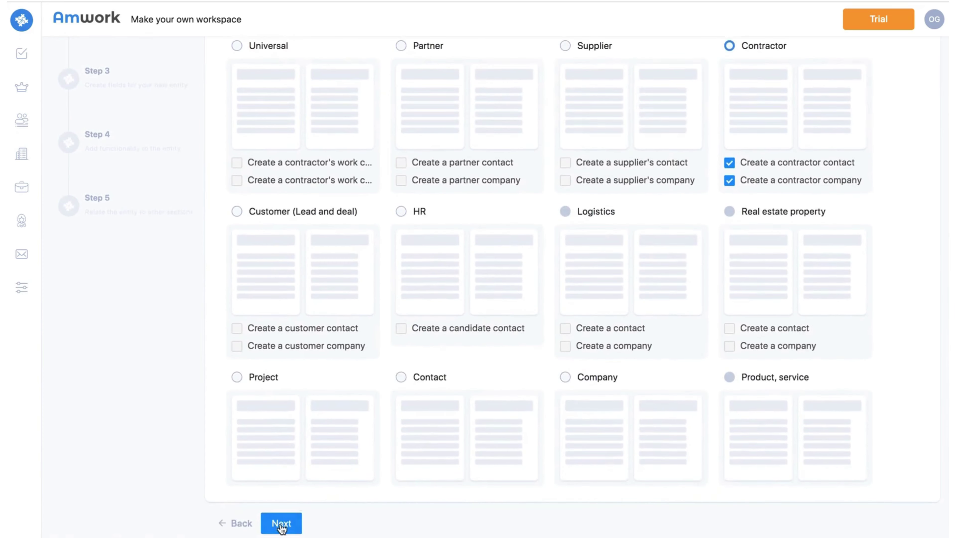
Add a Date field named 'Start date of work' to the entity
left_click(280, 522)
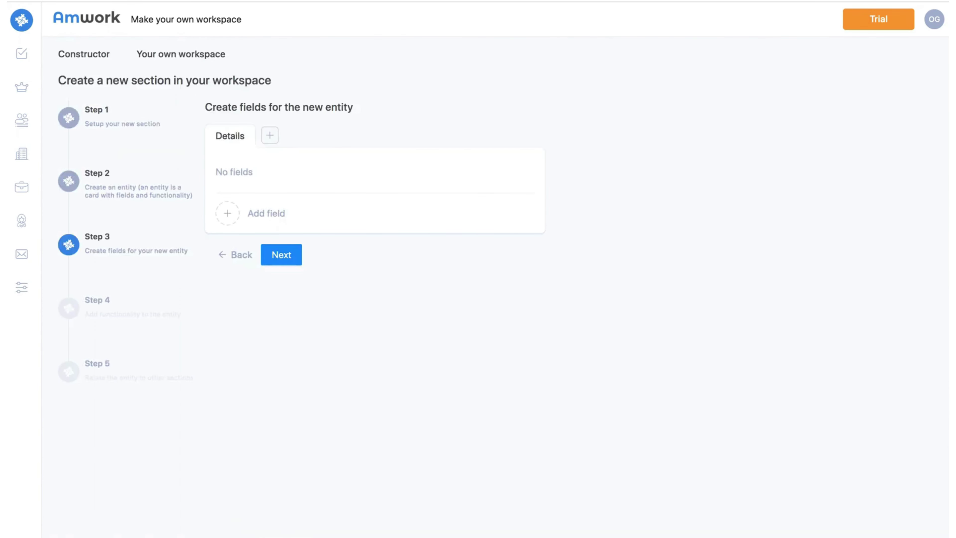
left_click(228, 214)
left_click(317, 180)
scroll(314, 309, "down", 1)
scroll(315, 308, "down", 2)
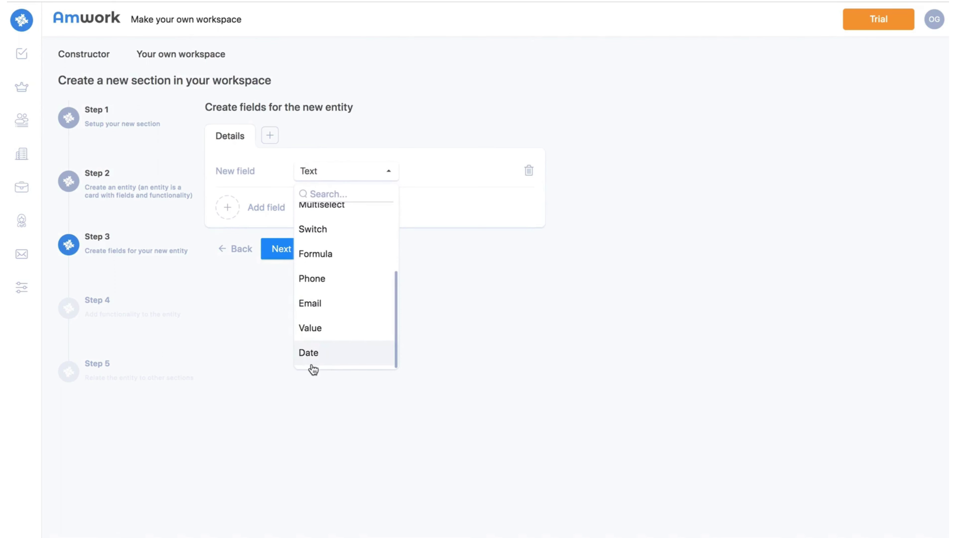
left_click(312, 355)
left_click(242, 171)
type("Start date of work")
Enable Activities, Tasks, Notes and File storage for the entity
left_click(294, 253)
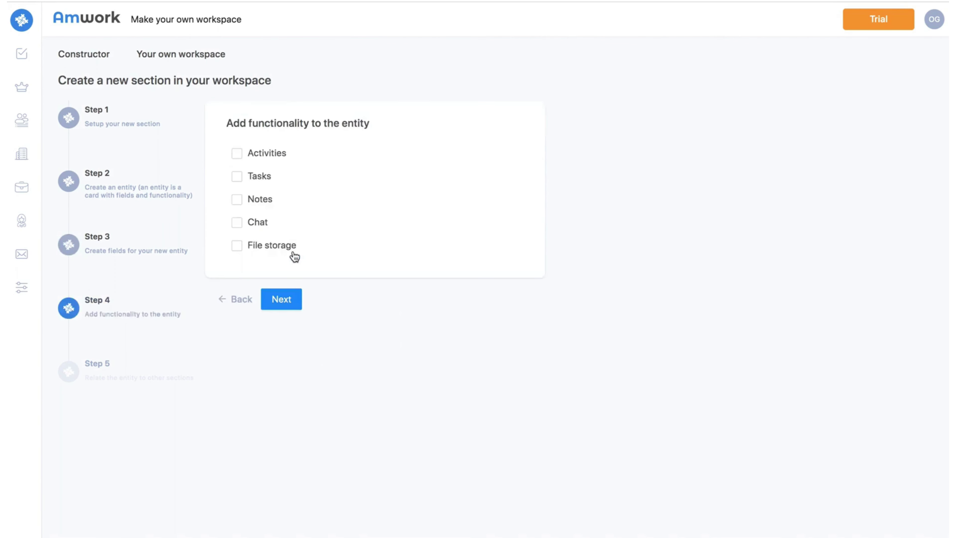
left_click(262, 154)
left_click(260, 177)
left_click(256, 321)
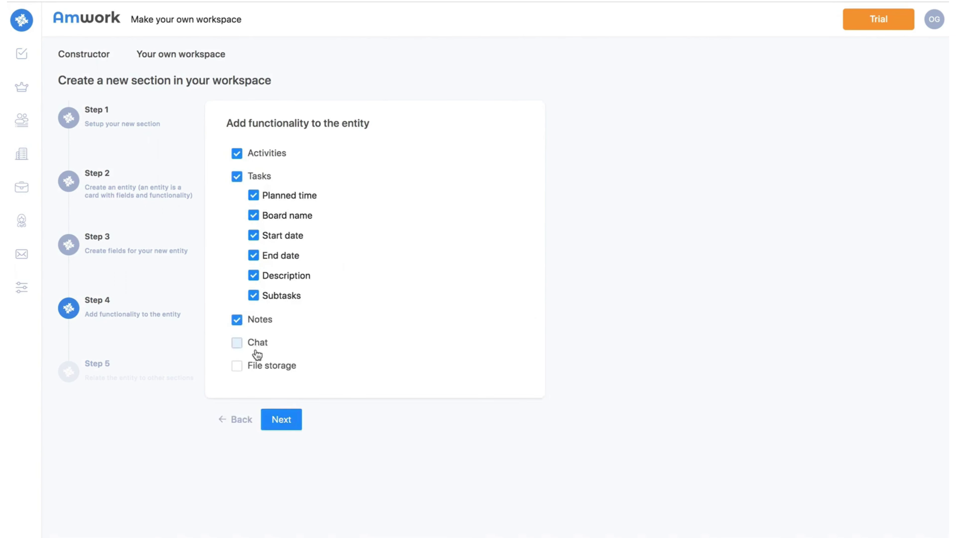
left_click(257, 365)
Link the Contractors entity to Projects and create the section
left_click(277, 419)
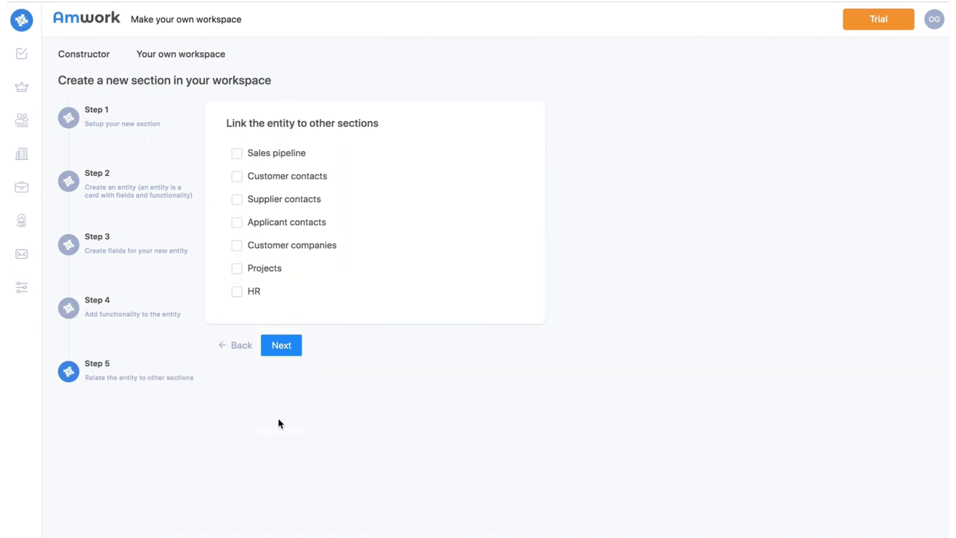
left_click(254, 273)
left_click(285, 349)
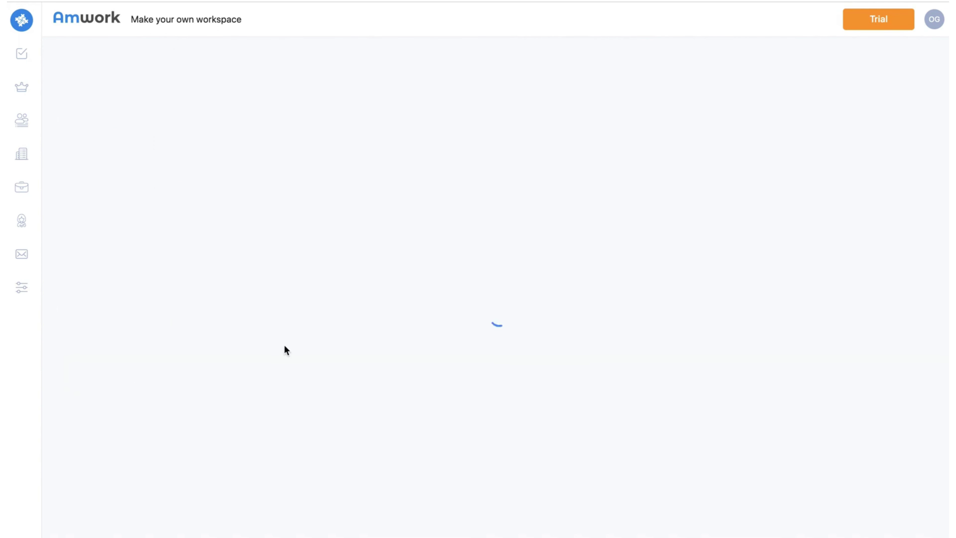
left_click(285, 346)
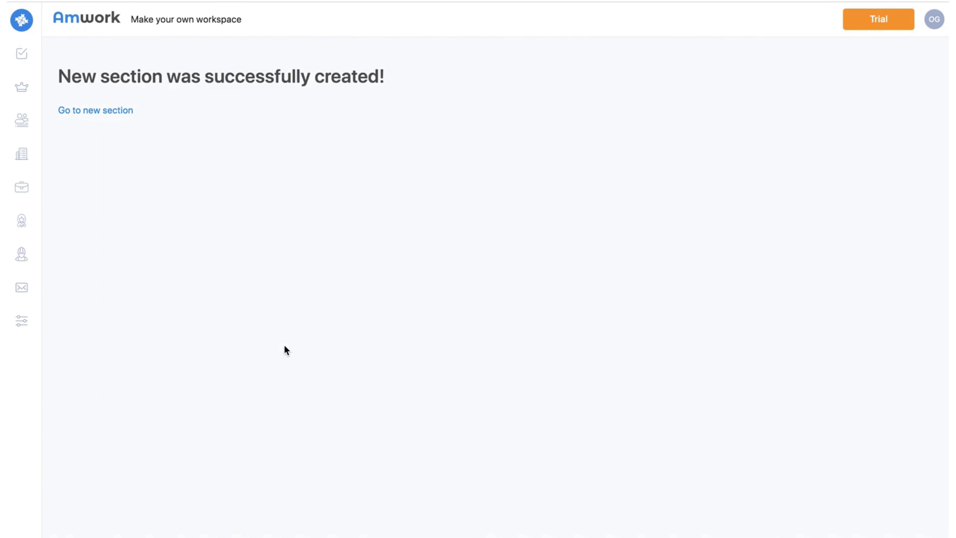
In the Create a new website project, add an entry named 'Contractor's work'
left_click(25, 194)
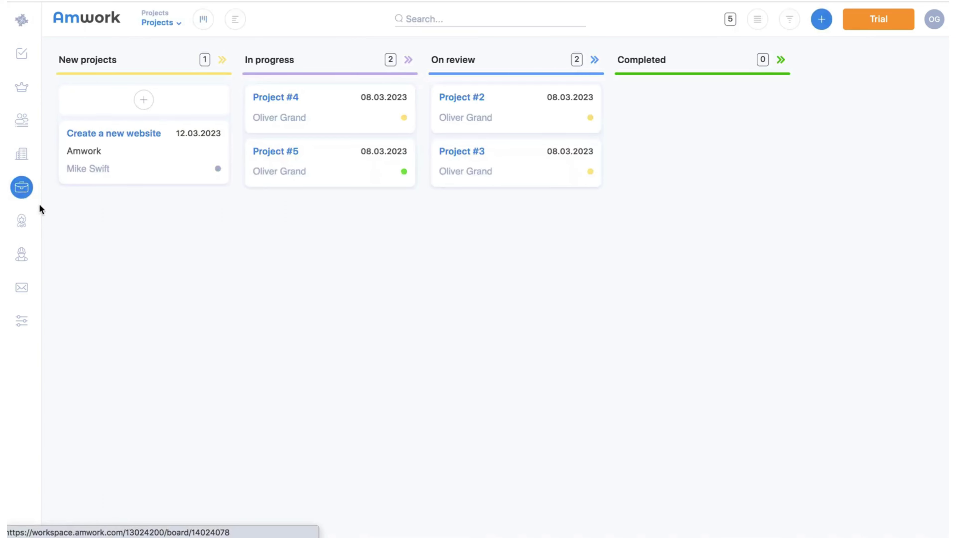
left_click(118, 134)
scroll(130, 414, "down", 2)
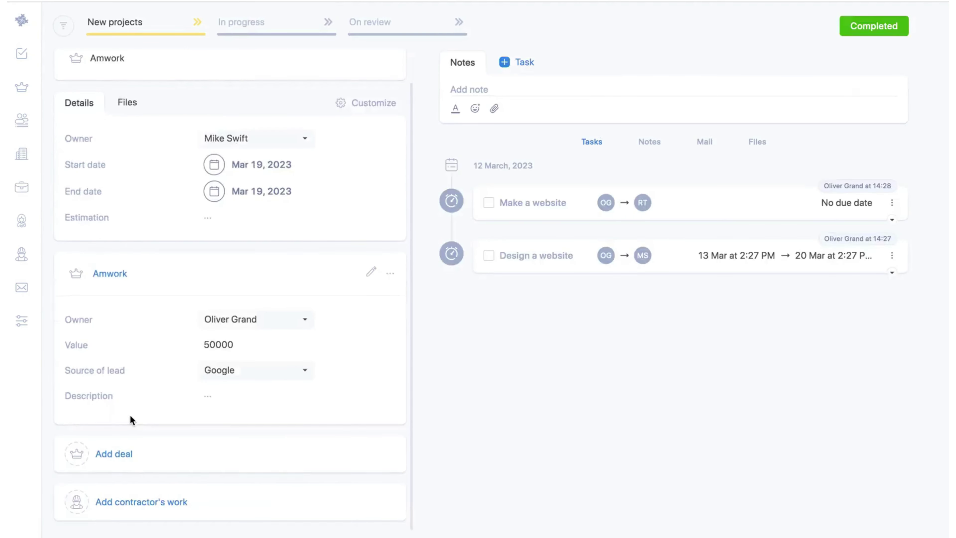
left_click(128, 502)
scroll(130, 485, "down", 5)
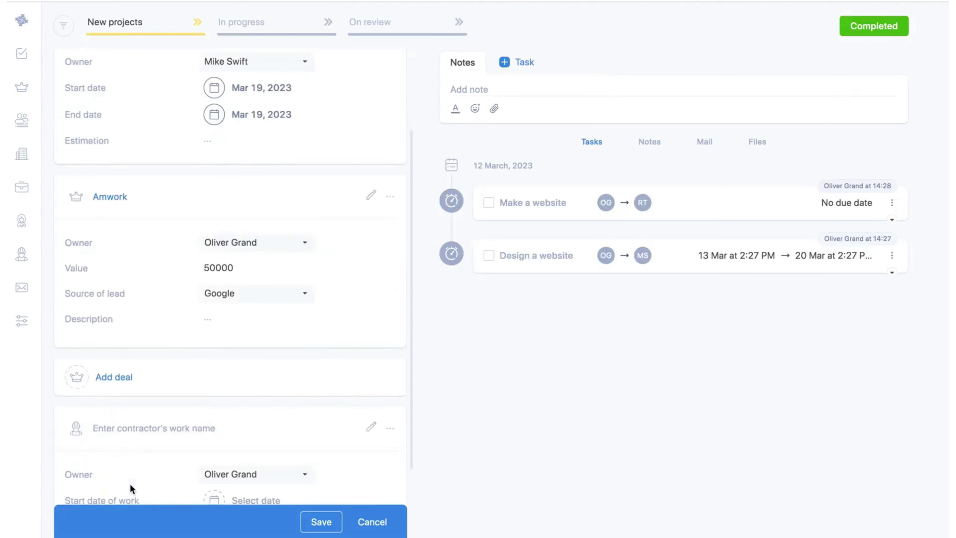
left_click(138, 344)
type("Contractor's work")
Assign another teammate as owner, set the start date to March 13, save, and view Contractors
left_click(213, 392)
left_click(214, 443)
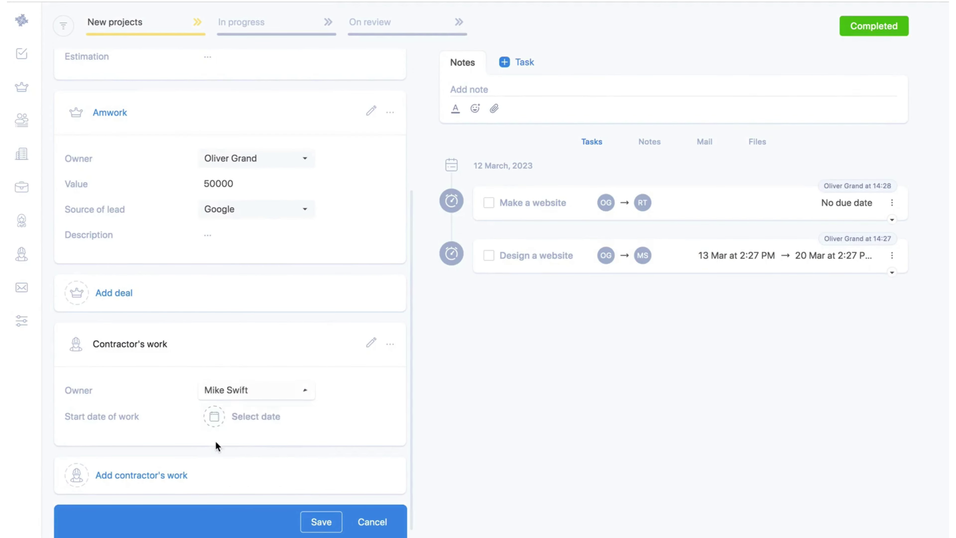
left_click(241, 418)
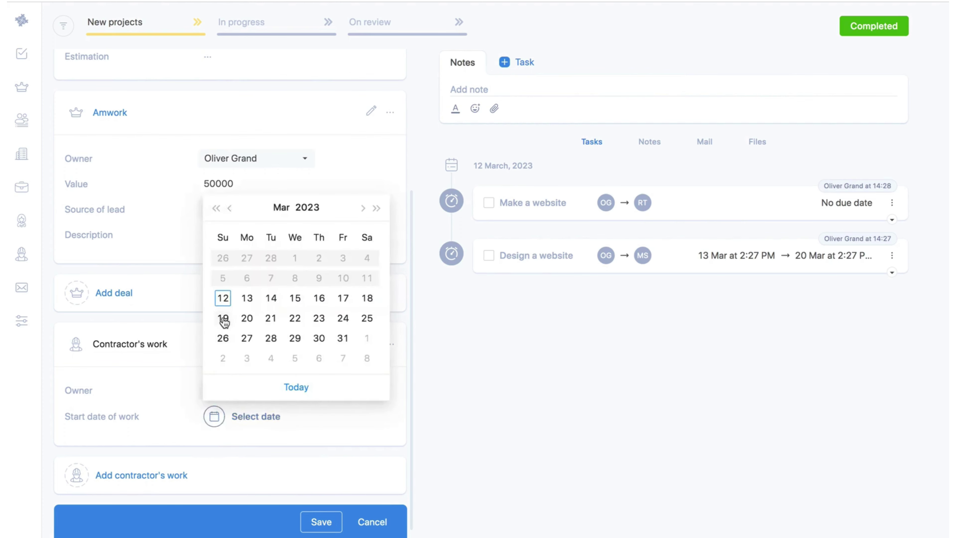
left_click(248, 300)
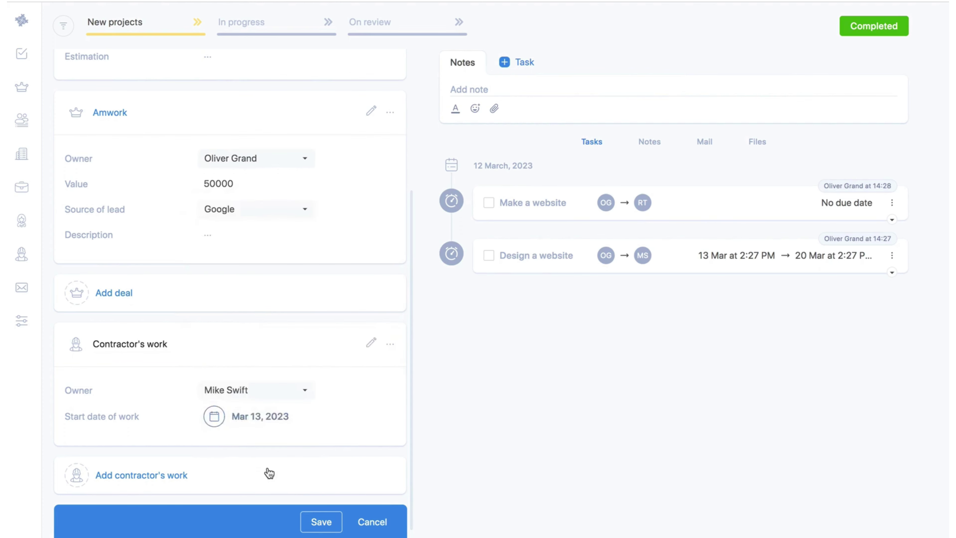
left_click(324, 525)
left_click(21, 254)
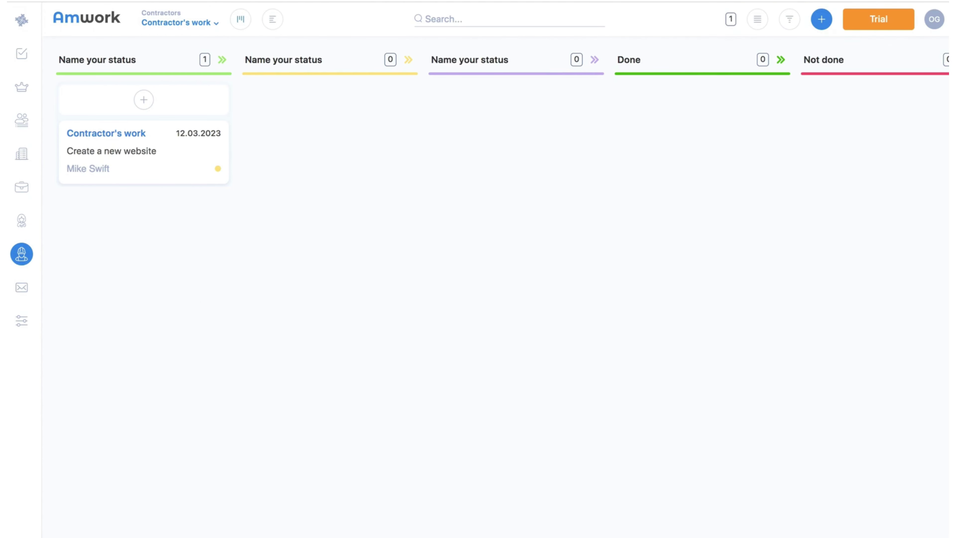
On the LinkedIn profile, open the Amwork extension form and choose the Applicant object type
left_click(236, 3)
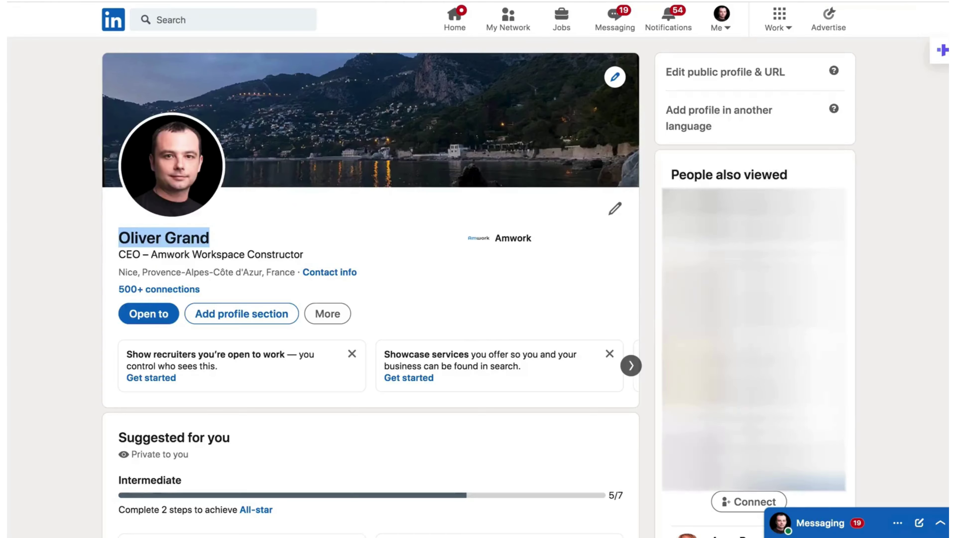
left_click(295, 219)
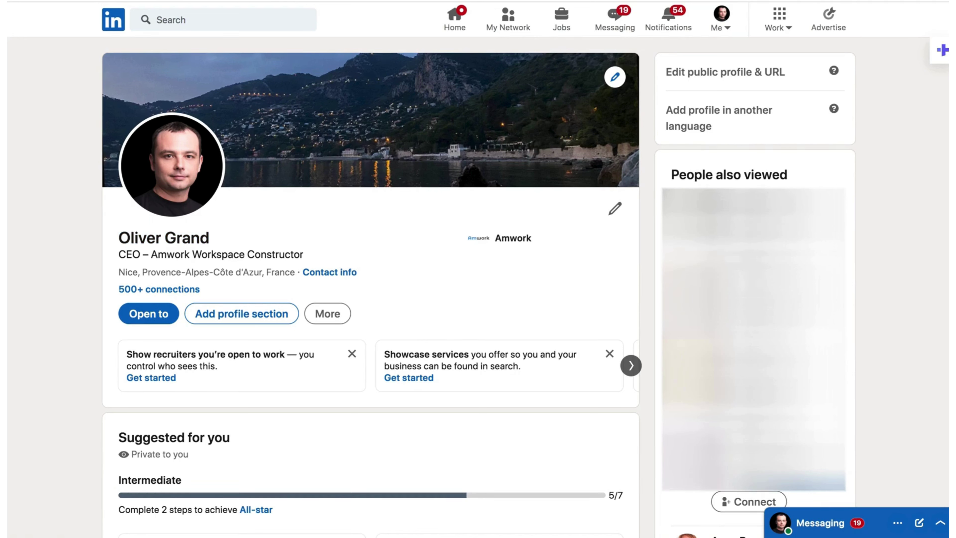
left_click(790, 1)
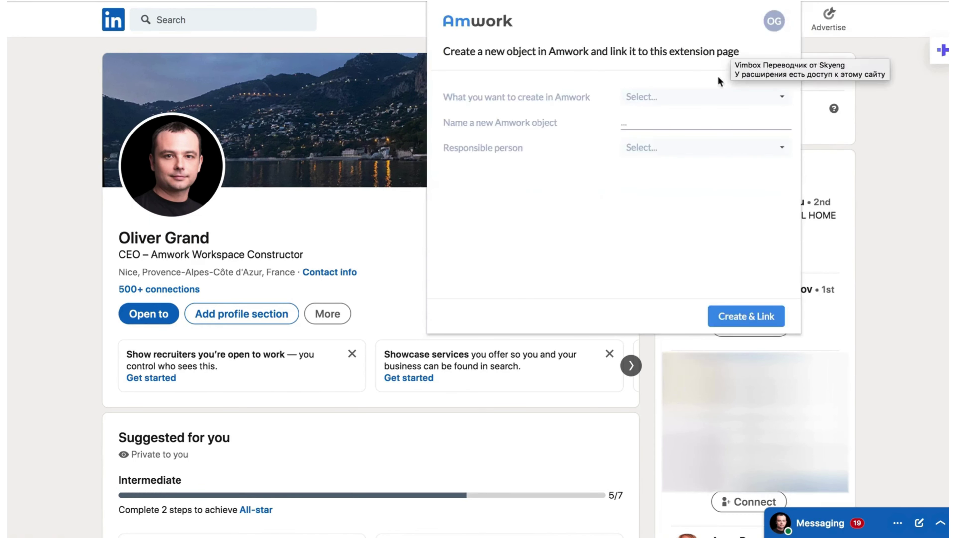
left_click(715, 98)
scroll(656, 262, "down", 3)
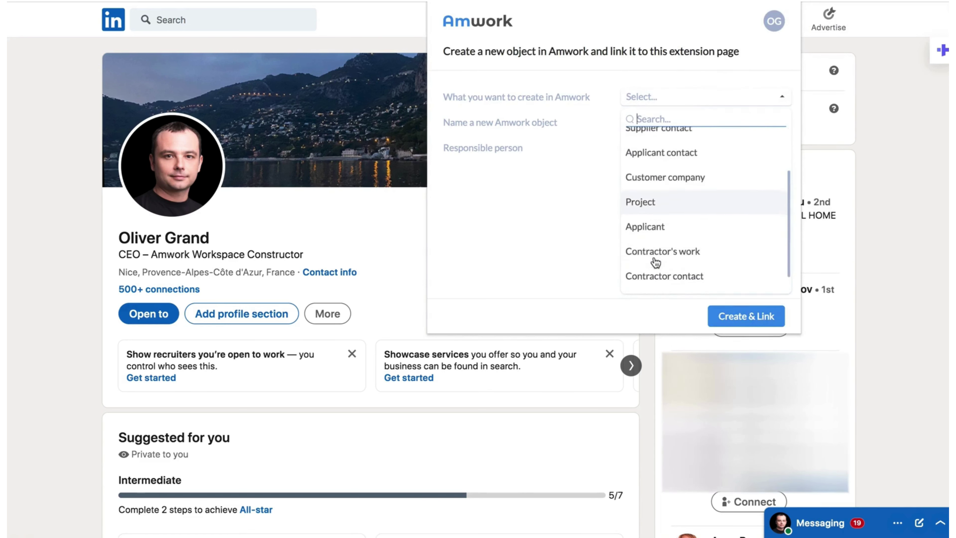
left_click(664, 226)
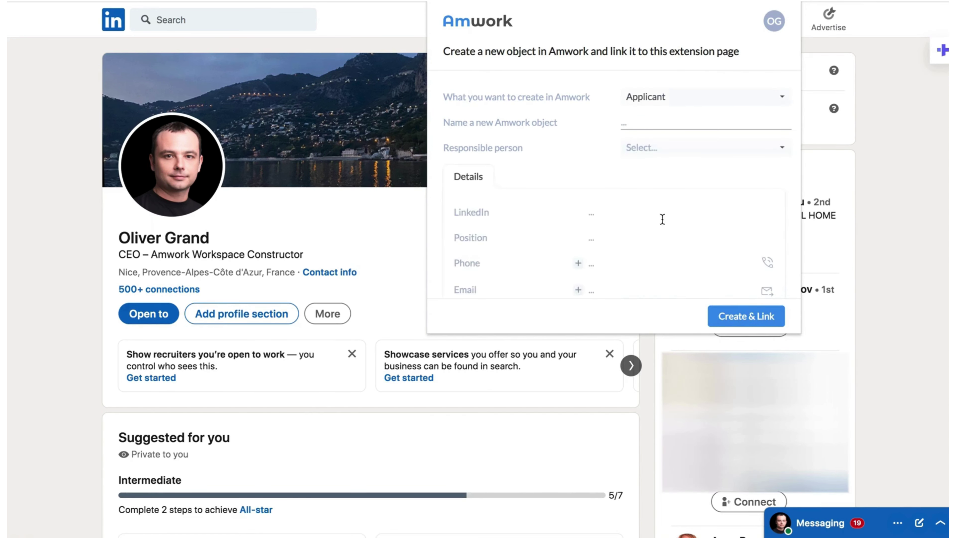
Paste the profile person's name, assign a responsible teammate, and create the linked applicant
left_click(650, 127)
left_click(657, 149)
left_click(646, 223)
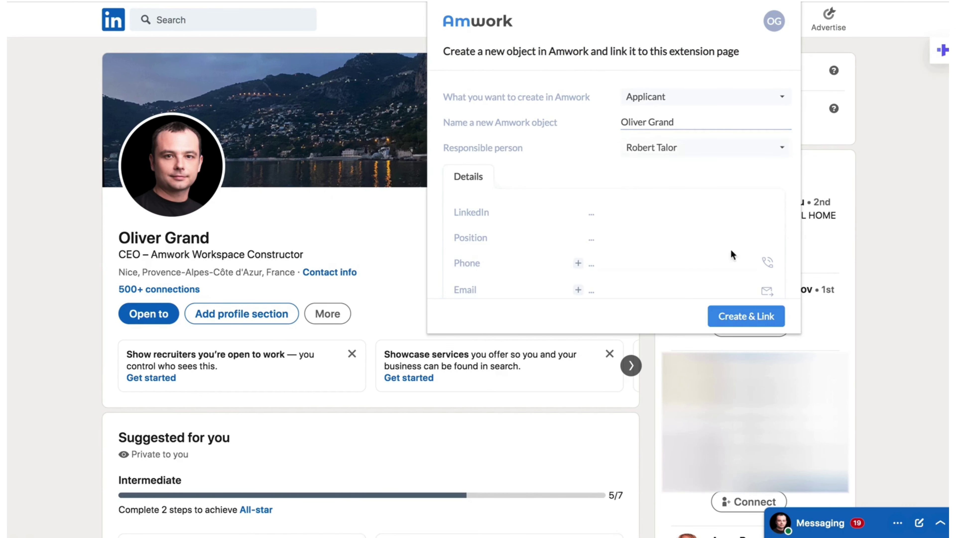
left_click(727, 316)
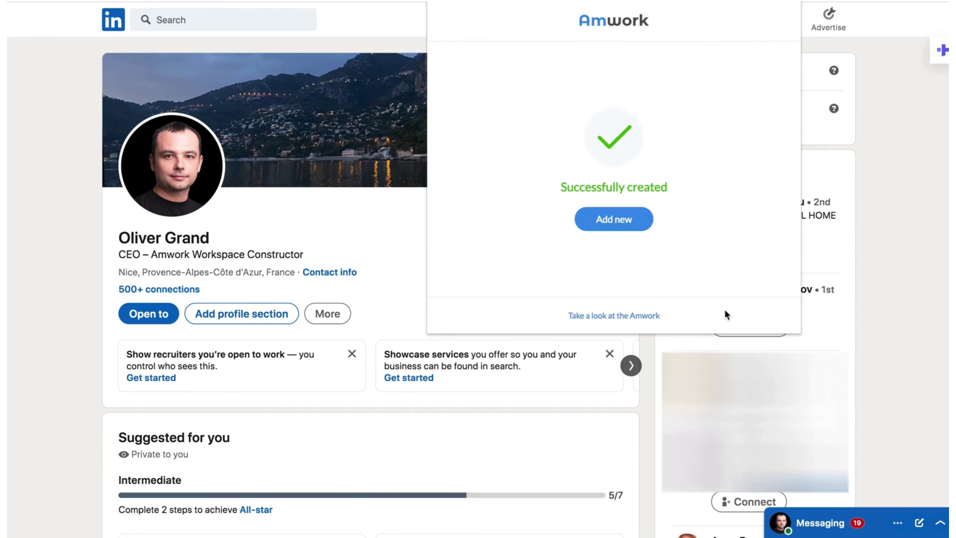
On the Applicants board, drag the new applicant card from Interview to Approved
left_click(22, 219)
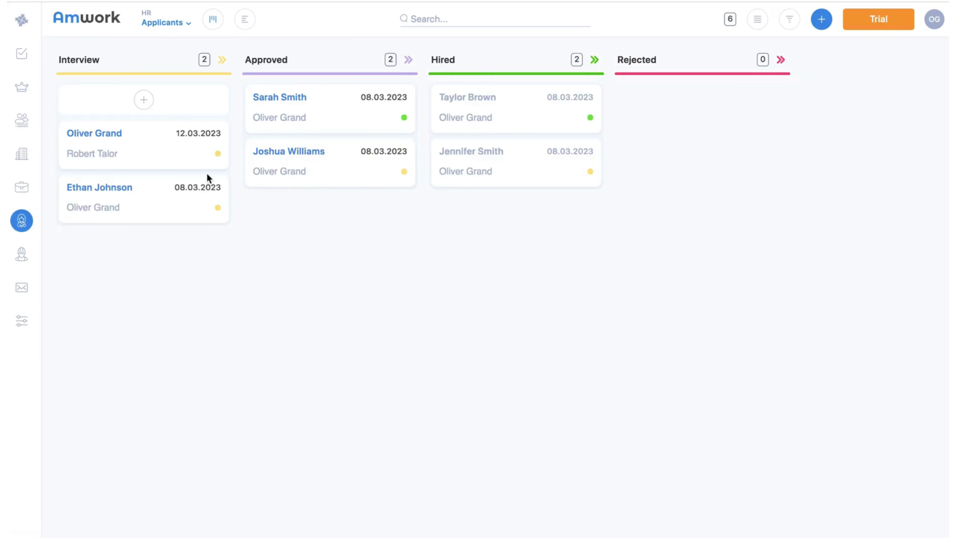
left_click_drag(143, 142, 312, 96)
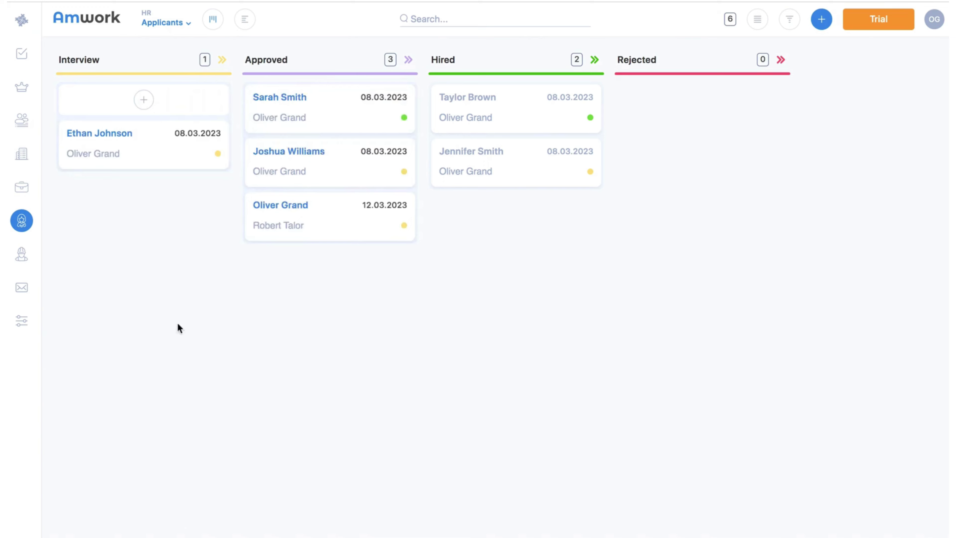